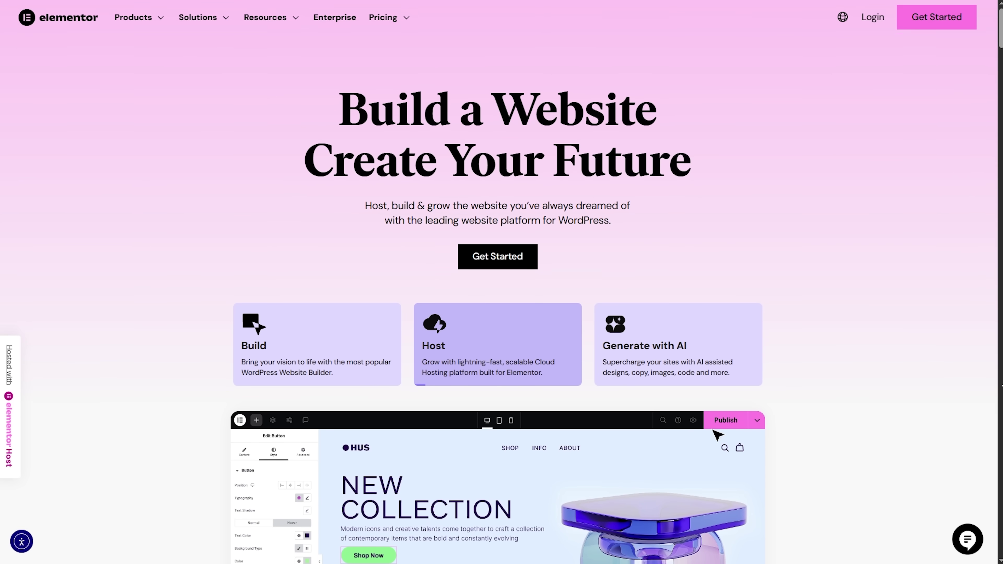
- Scroll down through the Elementor homepage and hosting features, then back up
scroll(497, 316, down, 2)
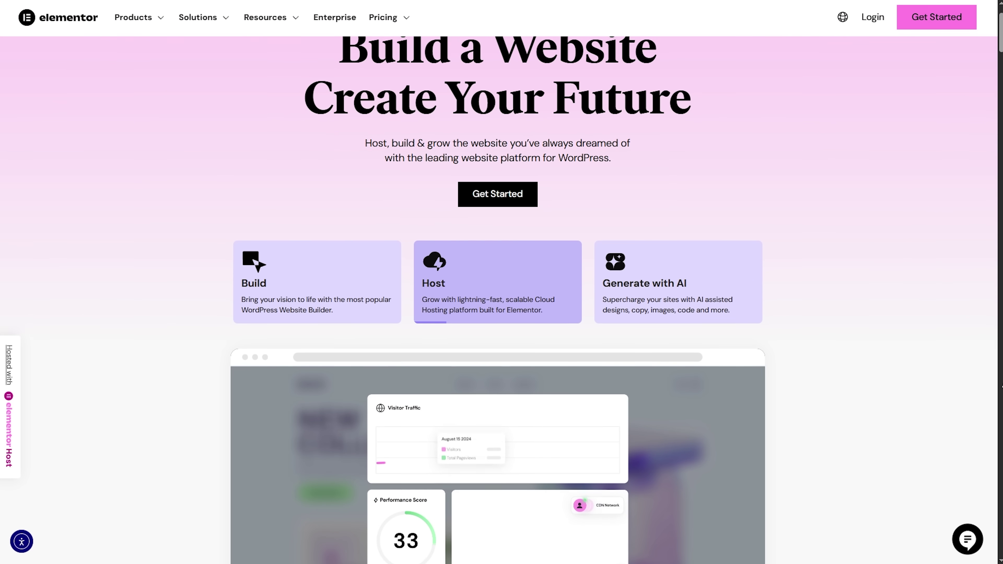
scroll(497, 316, down, 2)
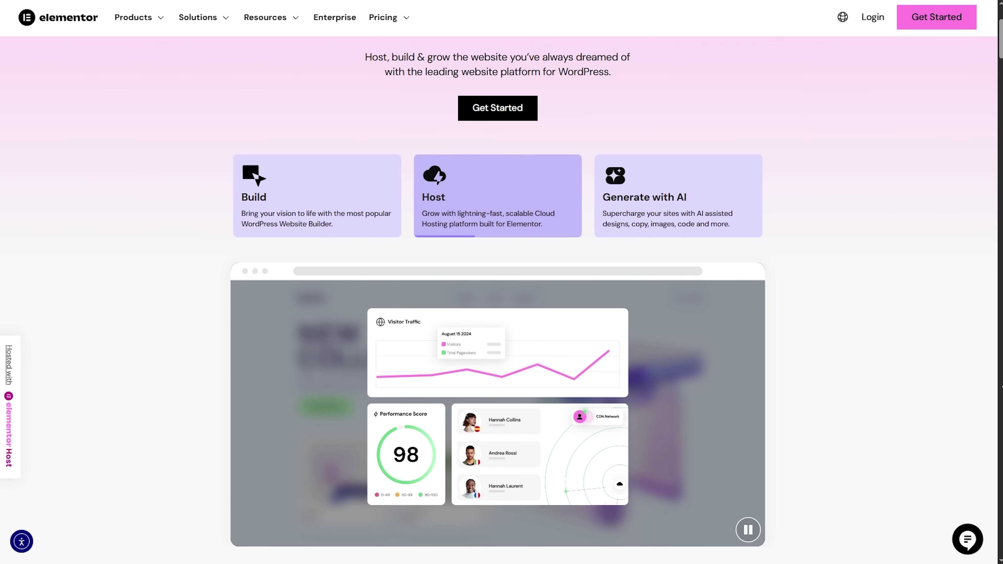
scroll(497, 316, down, 2)
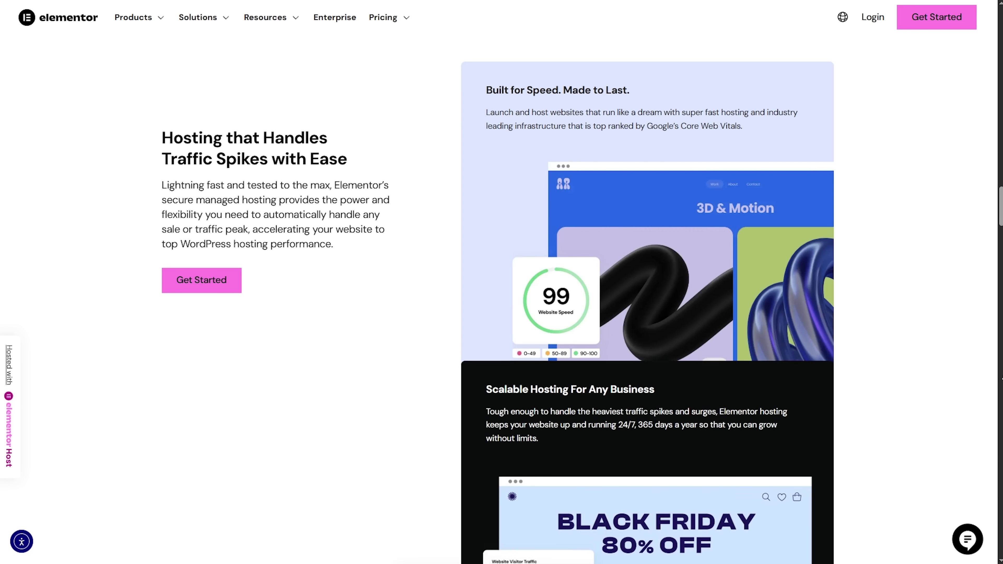
scroll(647, 434, down, 2)
scroll(647, 316, down, 5)
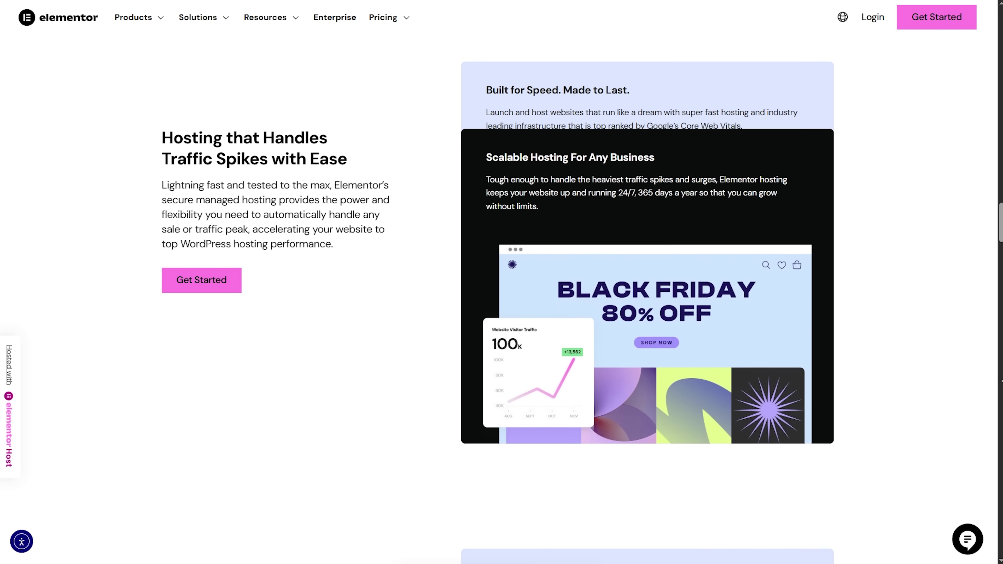
scroll(648, 434, down, 3)
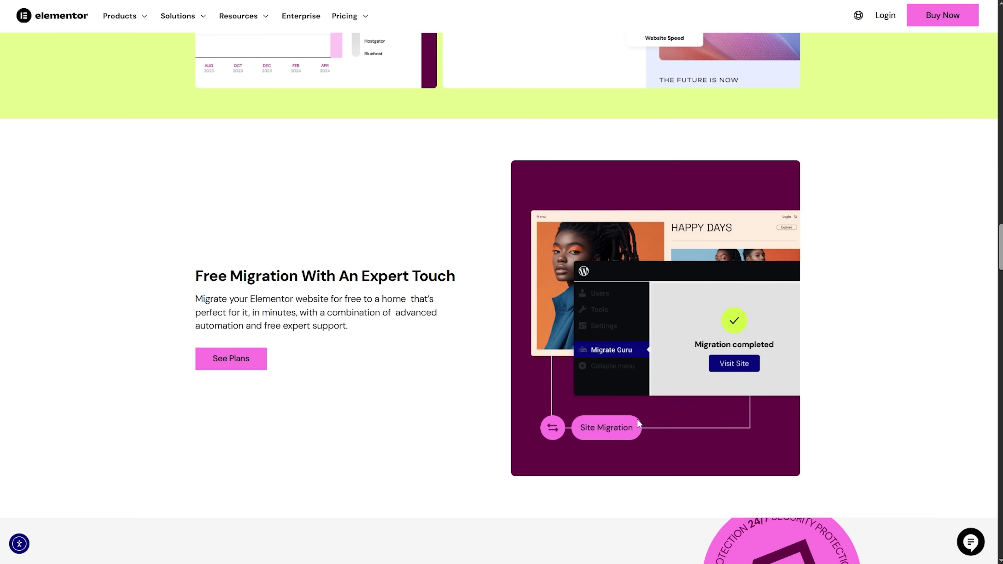
scroll(467, 391, up, 5)
scroll(468, 391, up, 5)
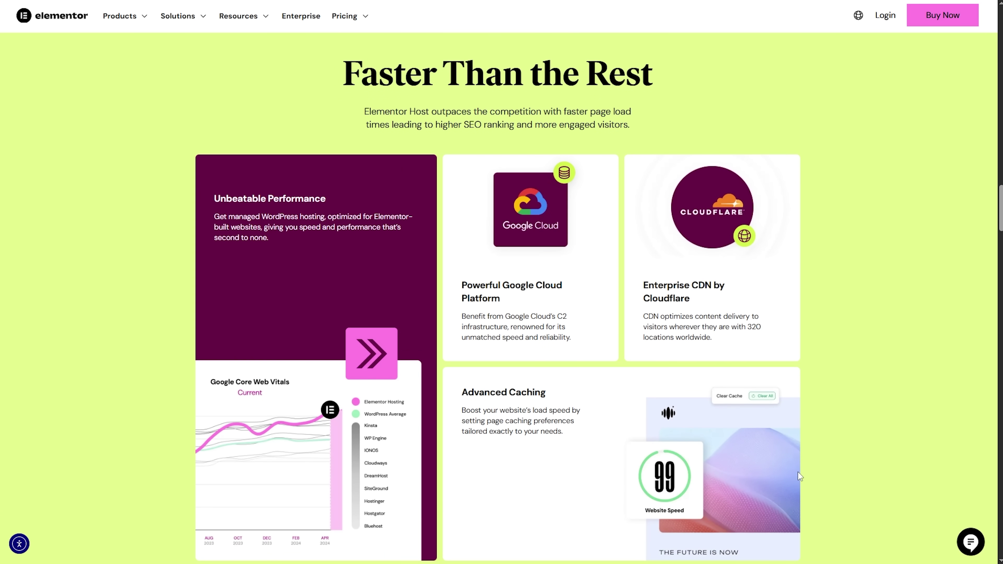
scroll(830, 469, up, 5)
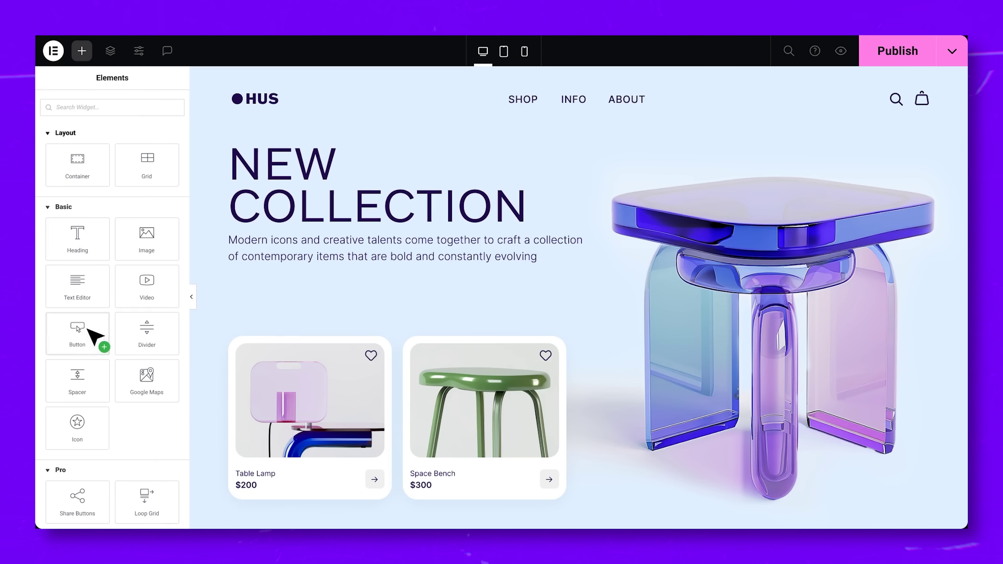
- Place a Shop Now button in the hero, view its Style options, then scroll to Enterprise-Grade Security
drag(88, 329, 275, 288)
click(114, 107)
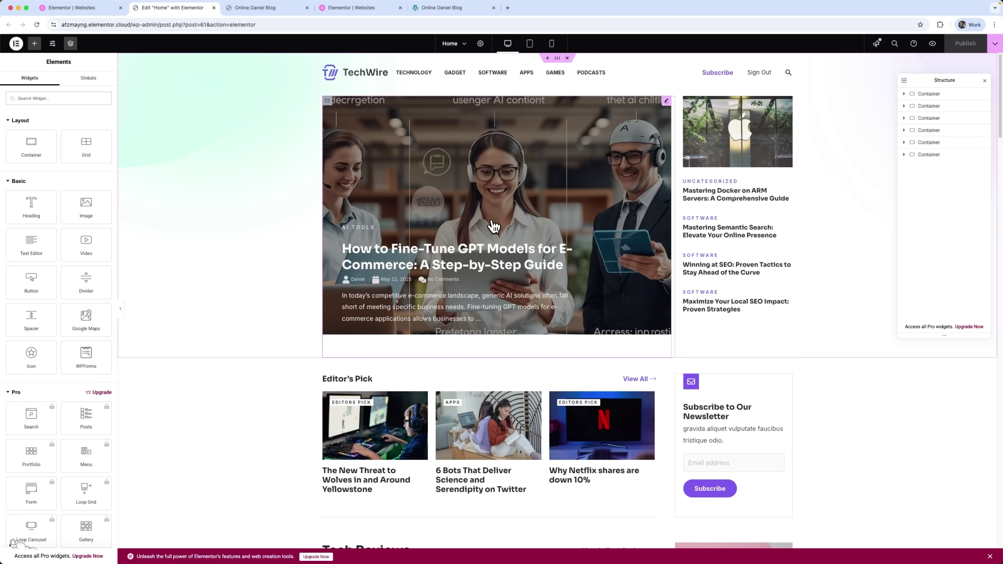
scroll(532, 372, down, 5)
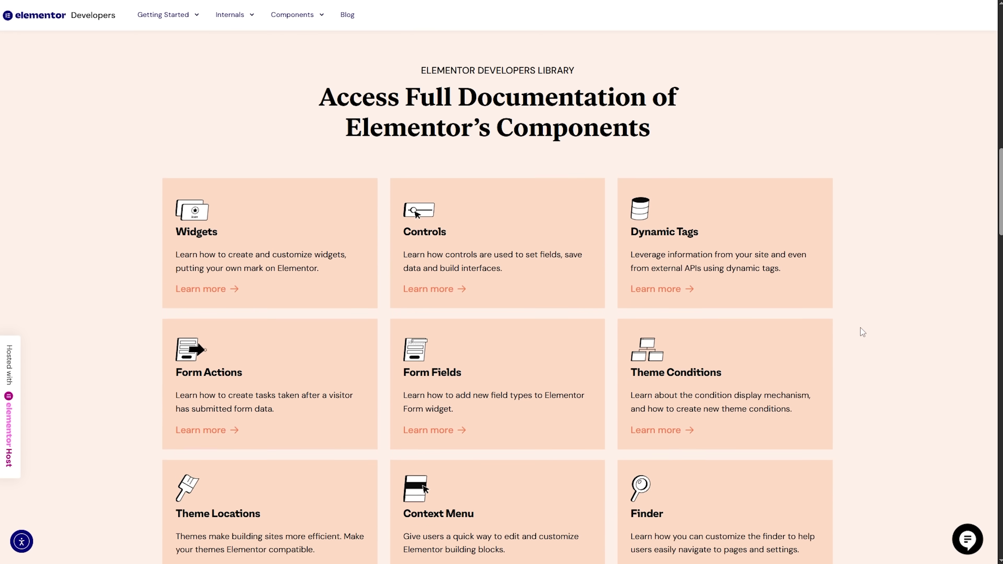
scroll(818, 368, down, 1)
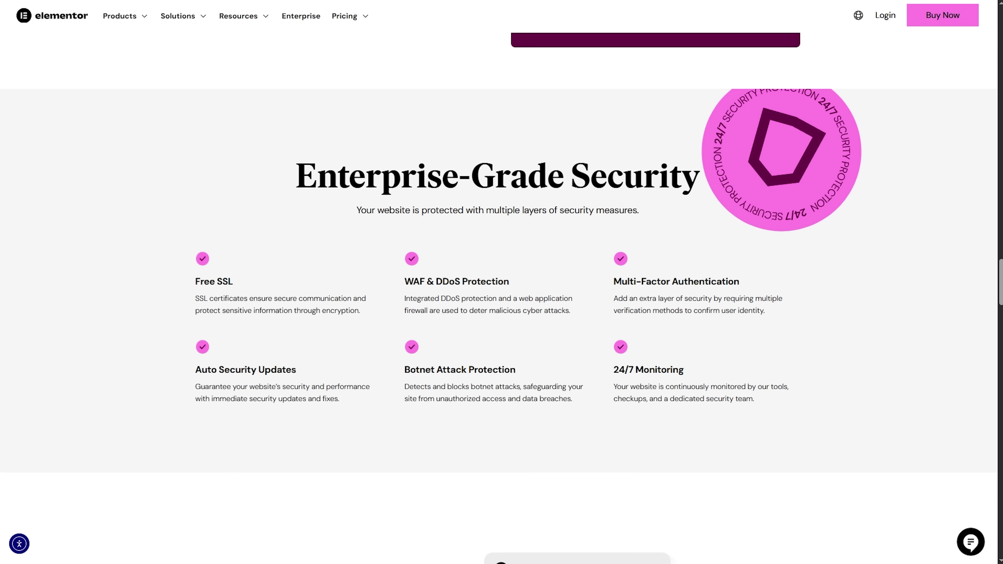
- Browse the website-builder features and drag the heading size up to about 120
scroll(499, 300, down, 10)
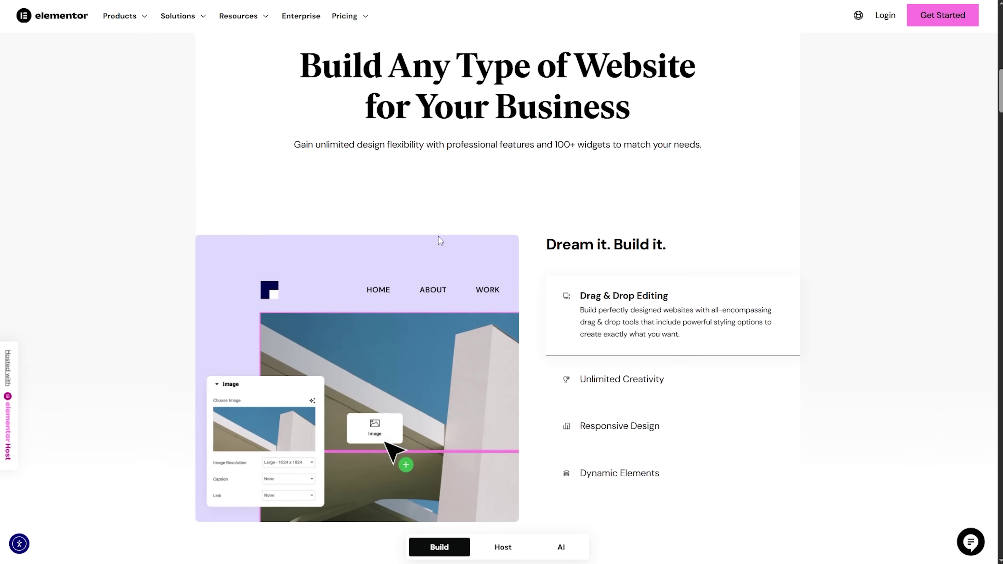
scroll(438, 239, down, 3)
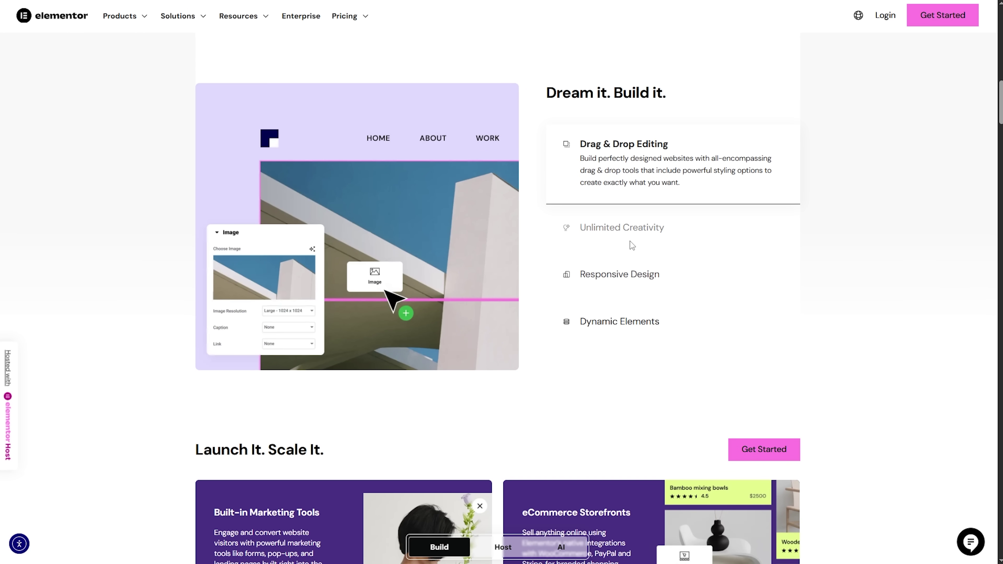
mouse_move(622, 281)
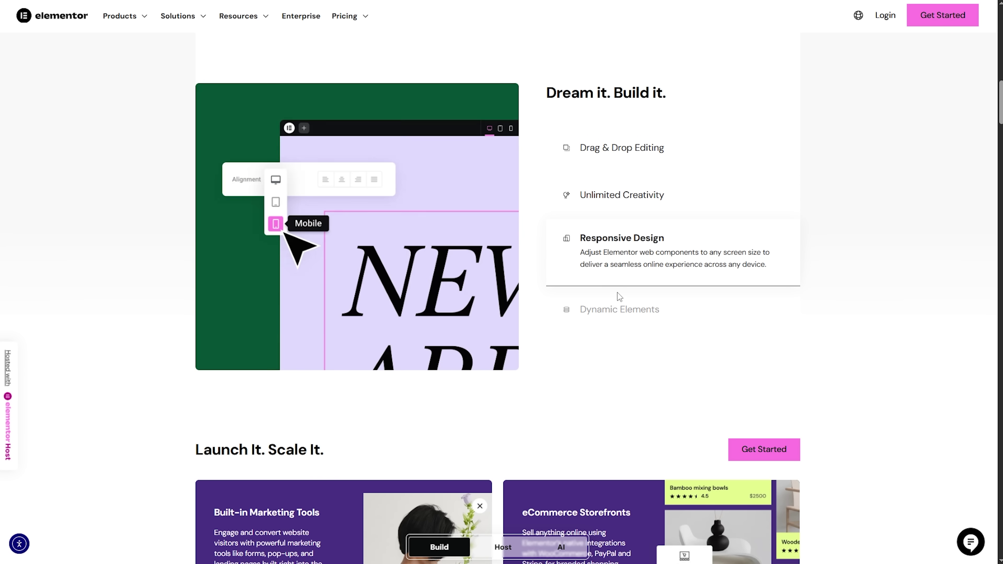
mouse_move(614, 309)
scroll(480, 341, down, 5)
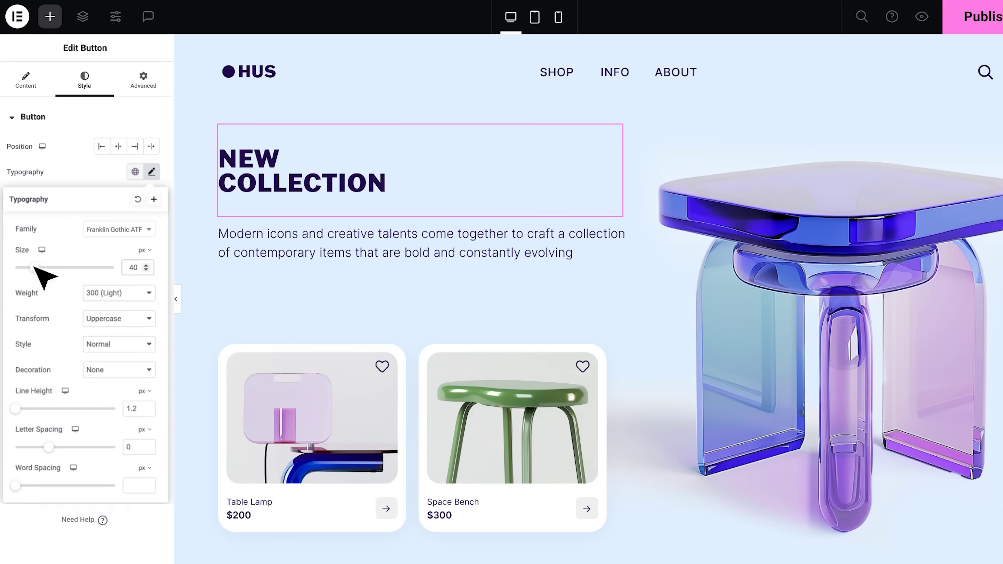
drag(34, 268, 98, 268)
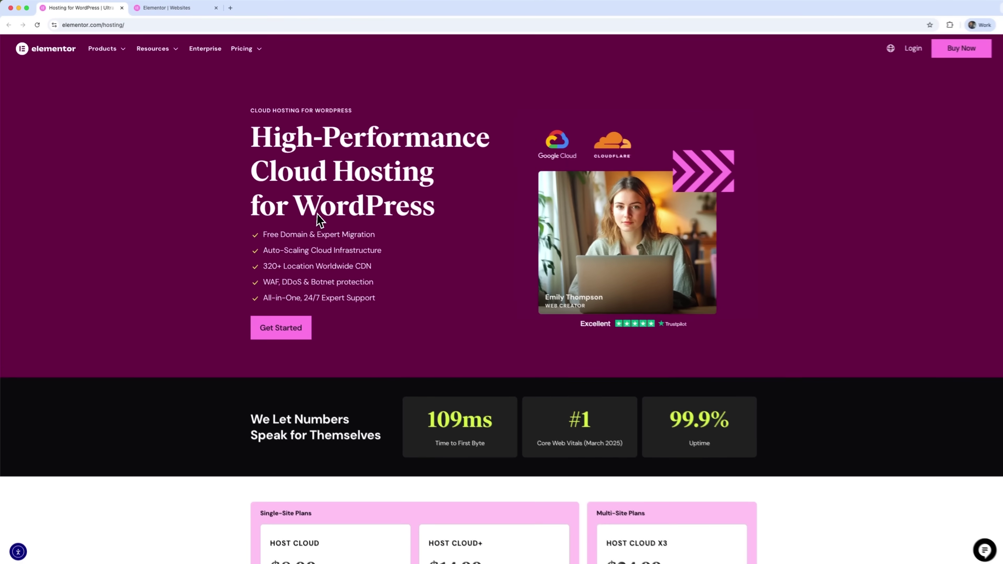
- Scroll down the hosting page to the pricing plans
scroll(343, 226, down, 1)
scroll(346, 231, down, 5)
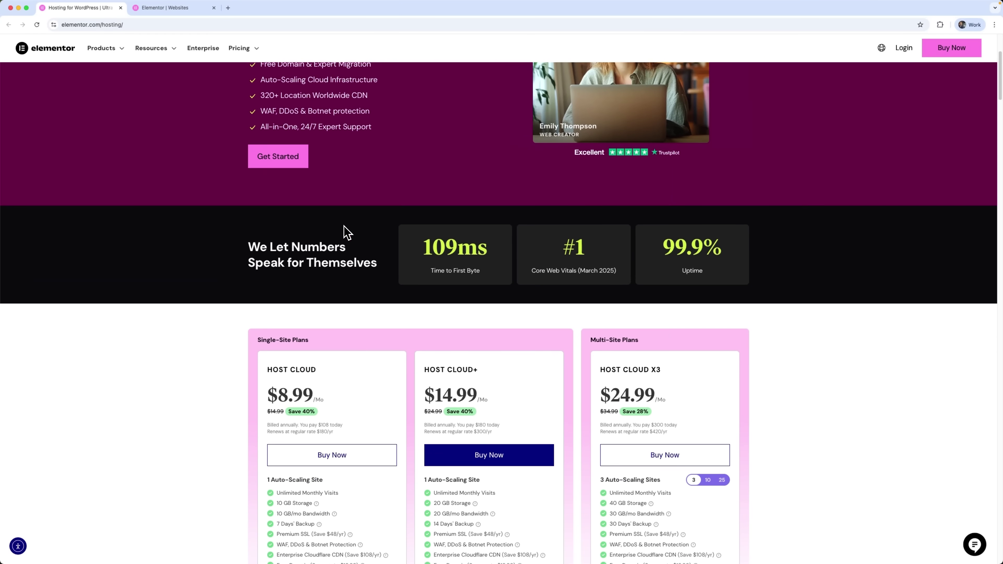
scroll(346, 231, down, 8)
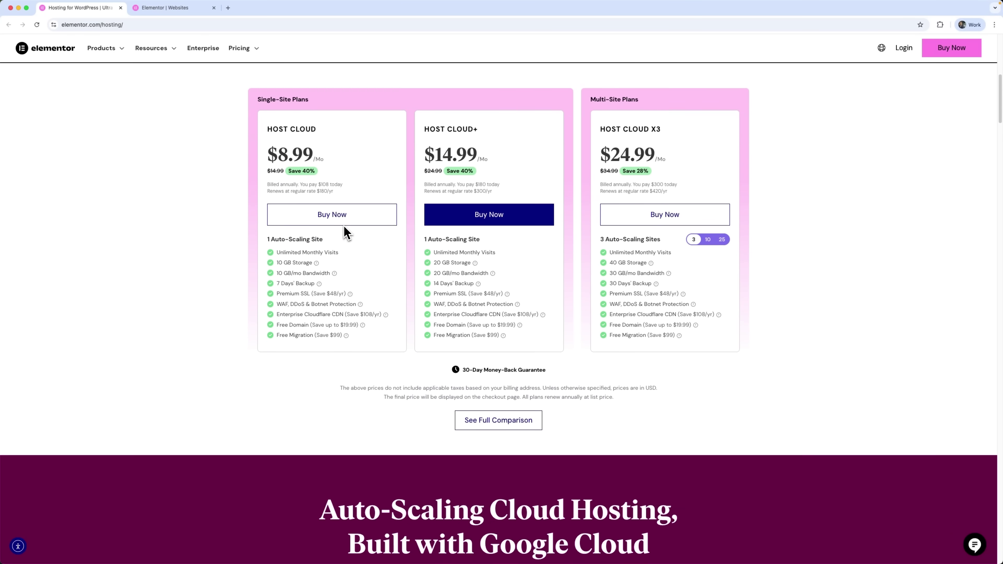
scroll(345, 231, down, 6)
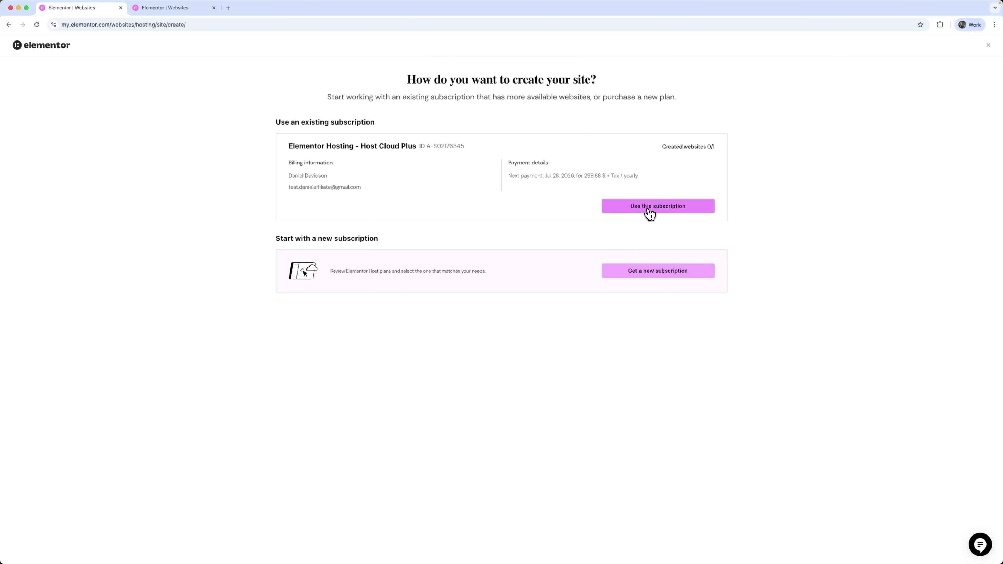
- Use the existing Host Cloud Plus subscription for the new site
click(649, 207)
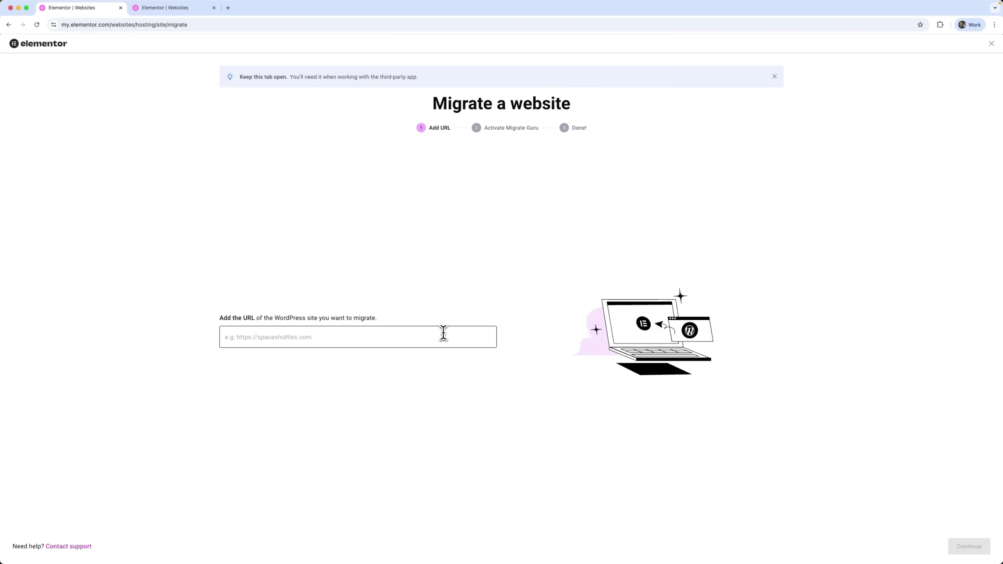
- Load onlinedaniel.blog in a new tab and scroll through it
key(super+t)
text(onlinedaniel.blog)
key(Return)
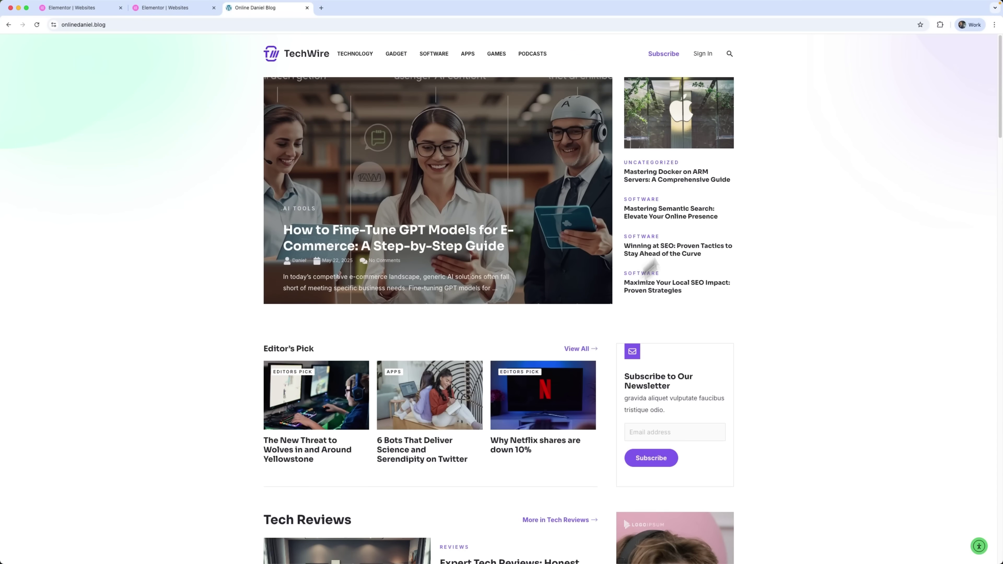
scroll(513, 321, down, 5)
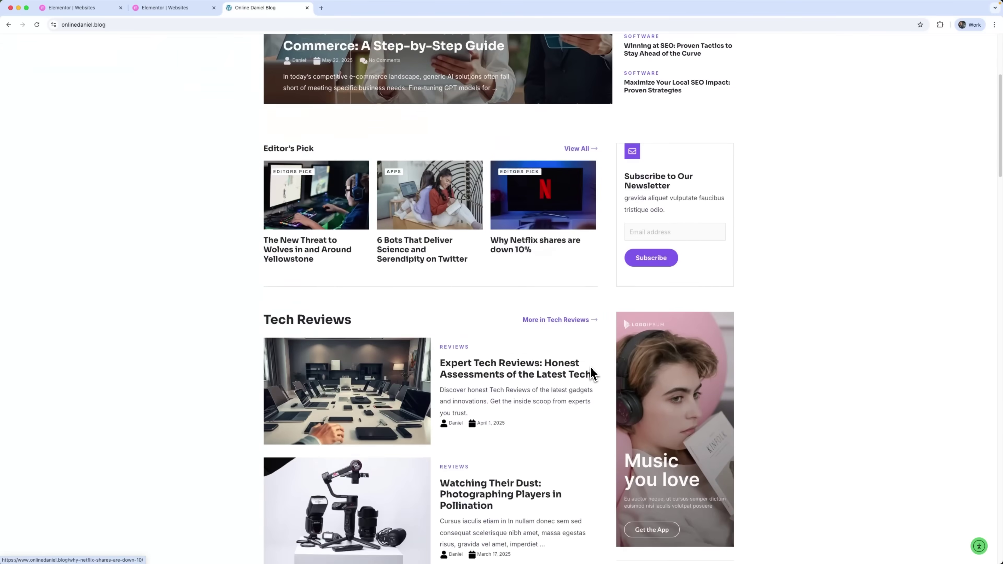
- Back on the migration page, continue to Activate Migrate Guru and copy the migration key
click(88, 9)
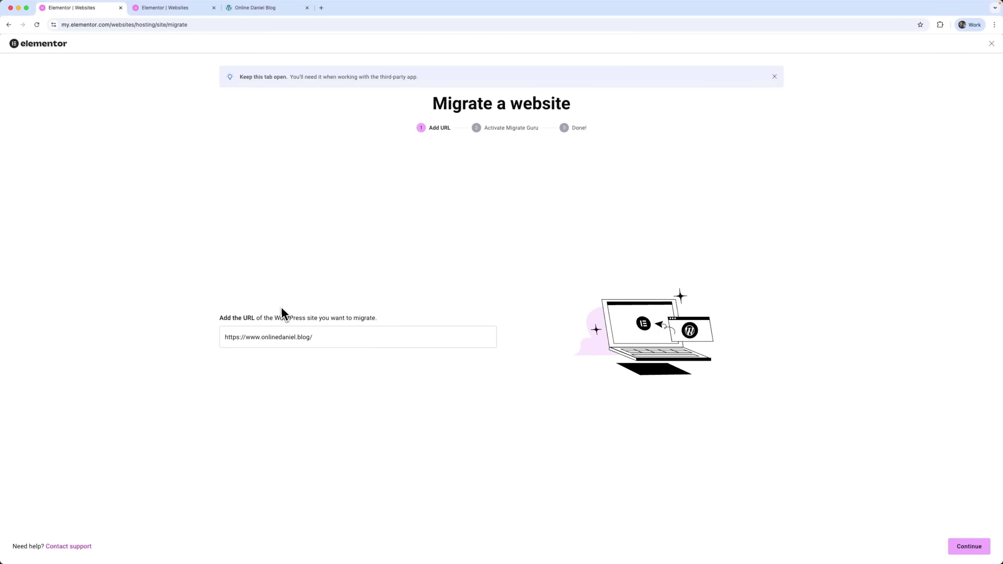
click(970, 547)
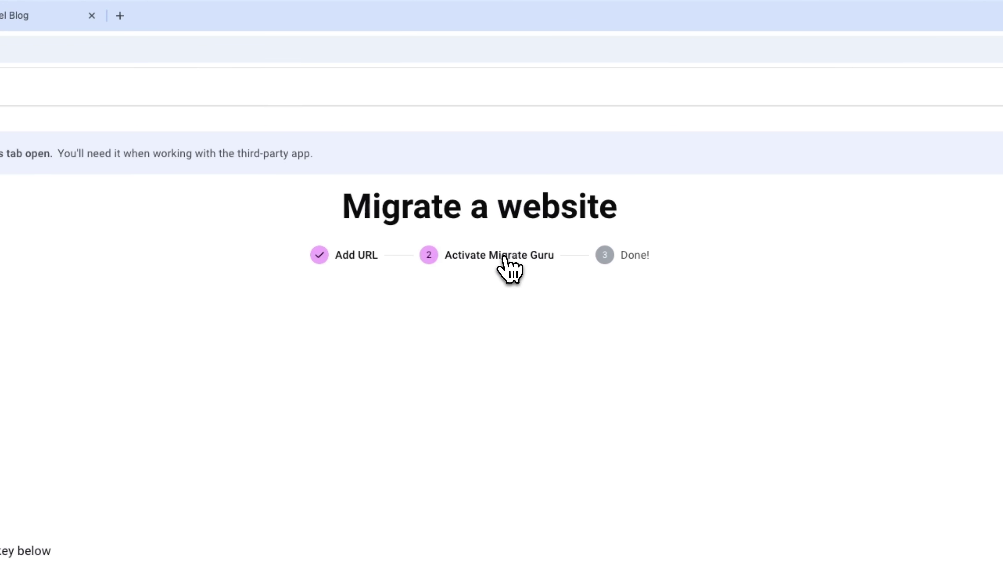
click(460, 312)
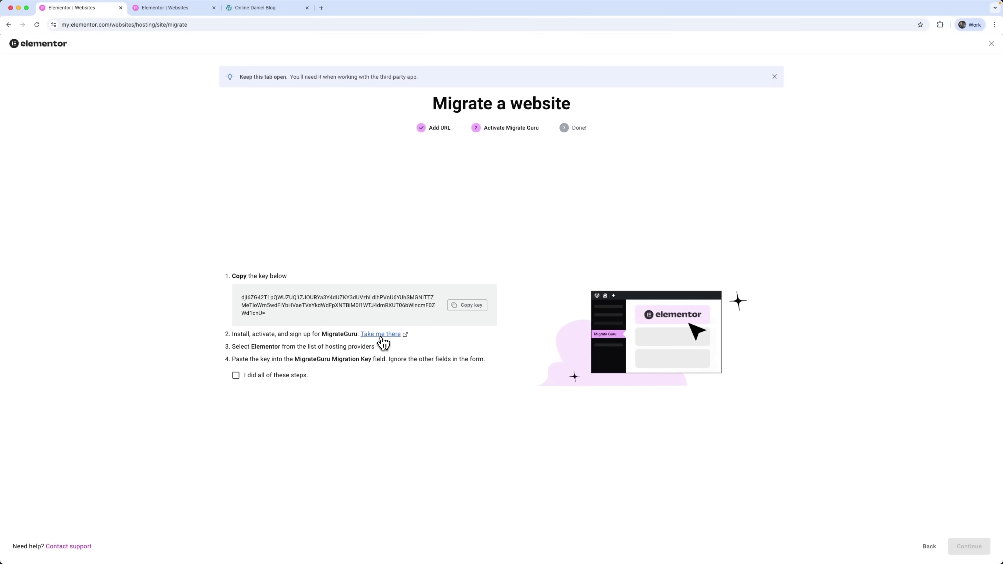
- Install the Migrate Guru plugin from the 'migrate' search results and activate it
click(391, 339)
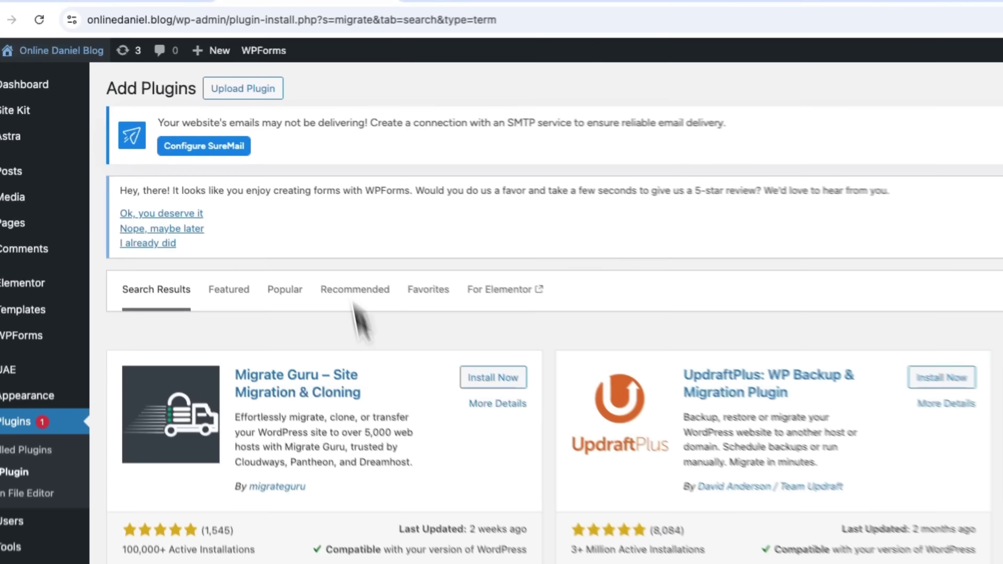
click(507, 392)
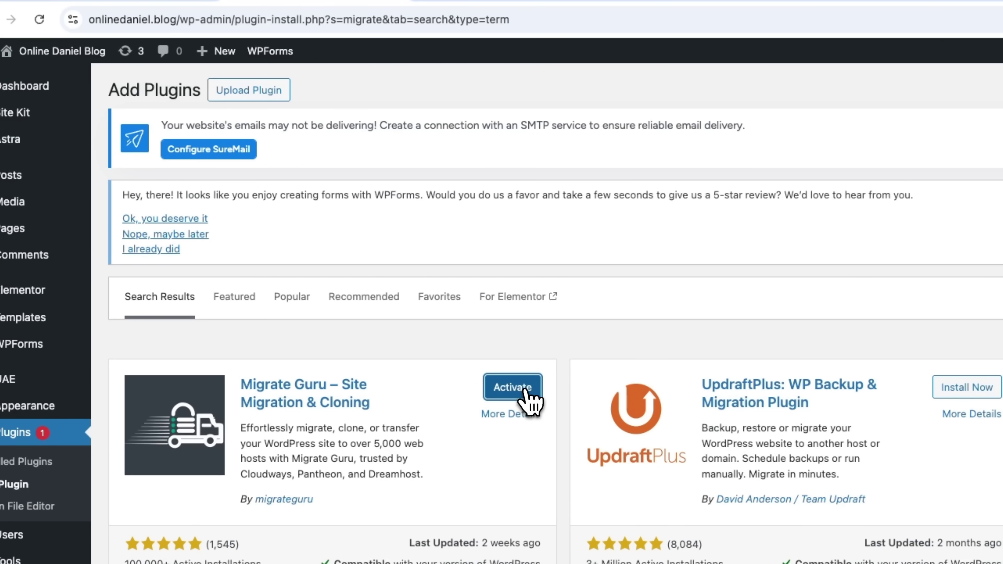
click(512, 387)
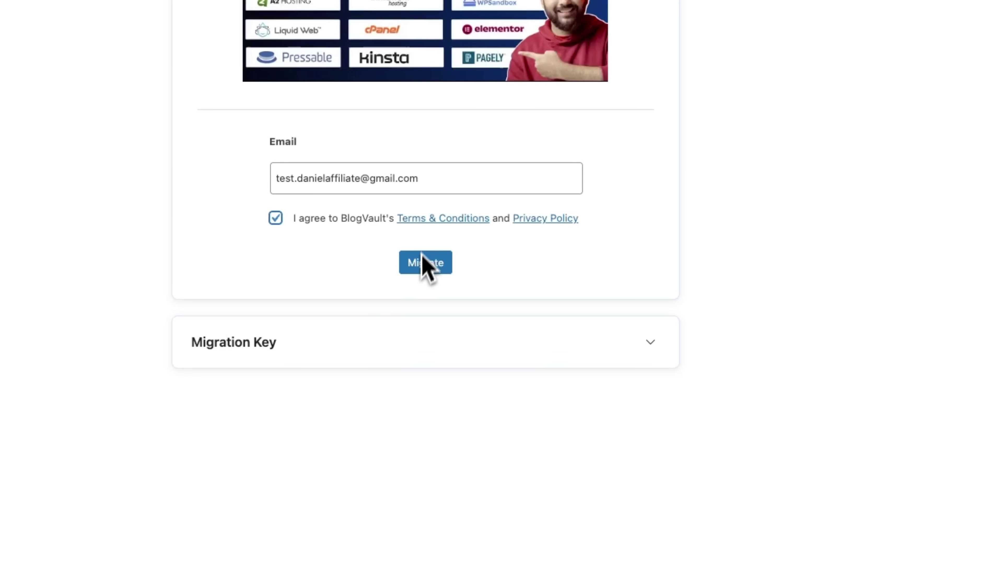
- Start a Migrate Guru migration with Elementor as destination host and copy Elementor's migration key
click(504, 328)
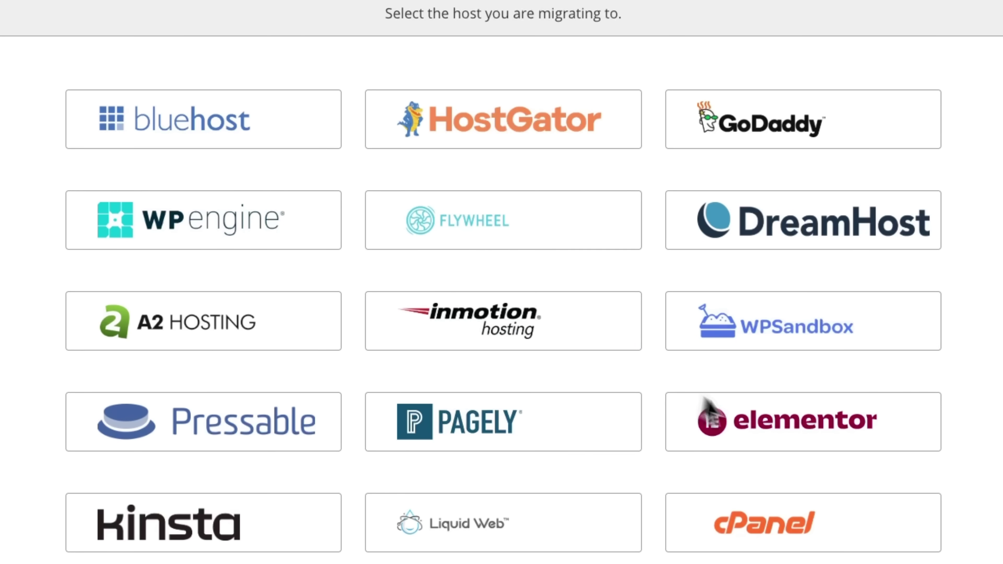
click(756, 430)
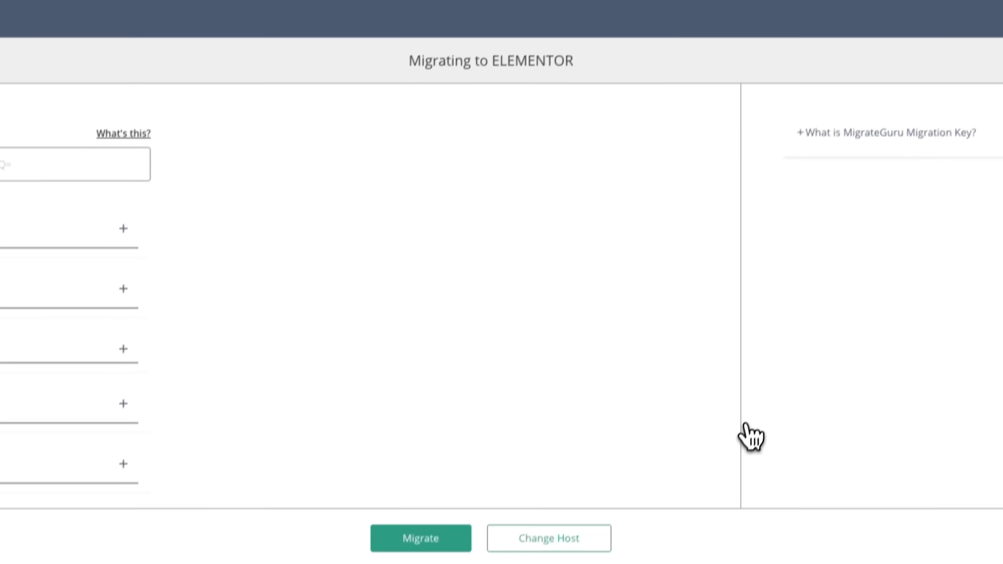
key(ctrl+shift+Tab)
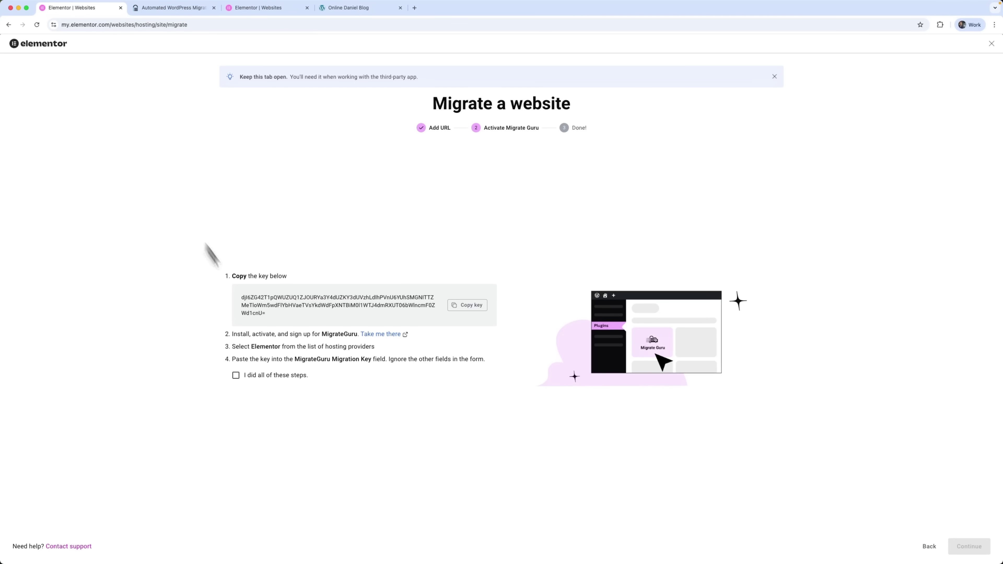
click(481, 307)
- Paste the key into MigrateGuru's Migration Key field and expand the Add Tables list
click(194, 11)
click(260, 150)
key(cmd+v)
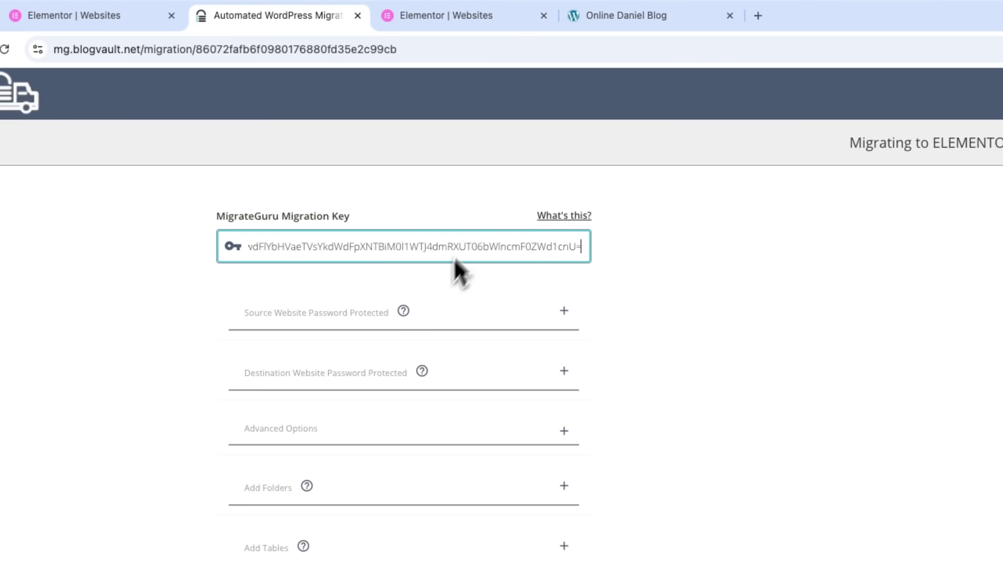
click(324, 160)
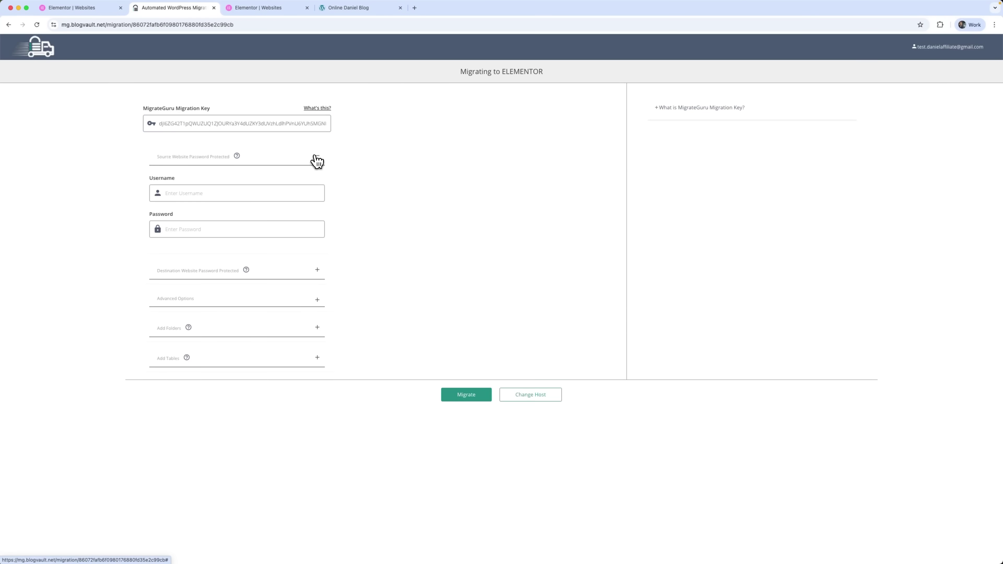
click(317, 160)
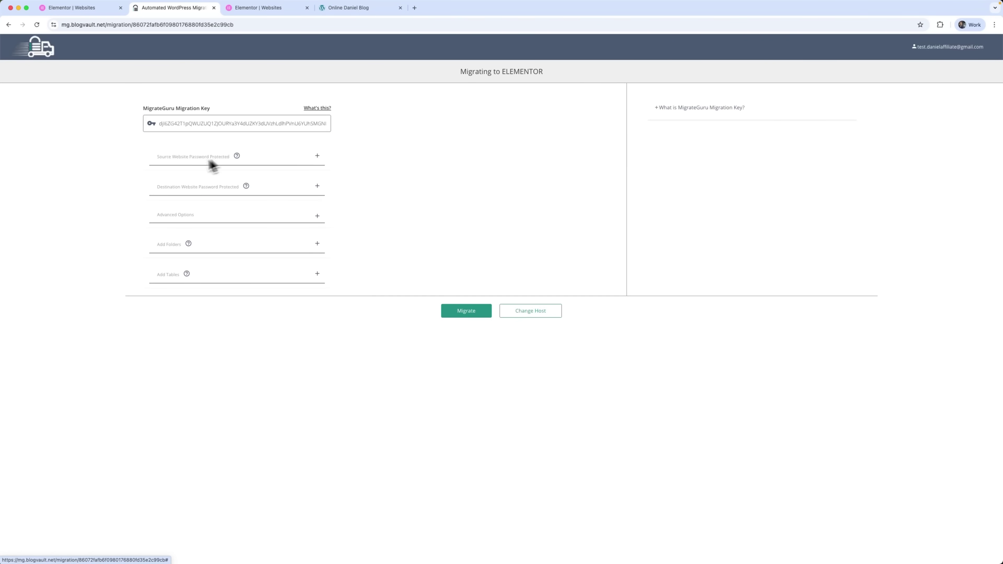
click(185, 274)
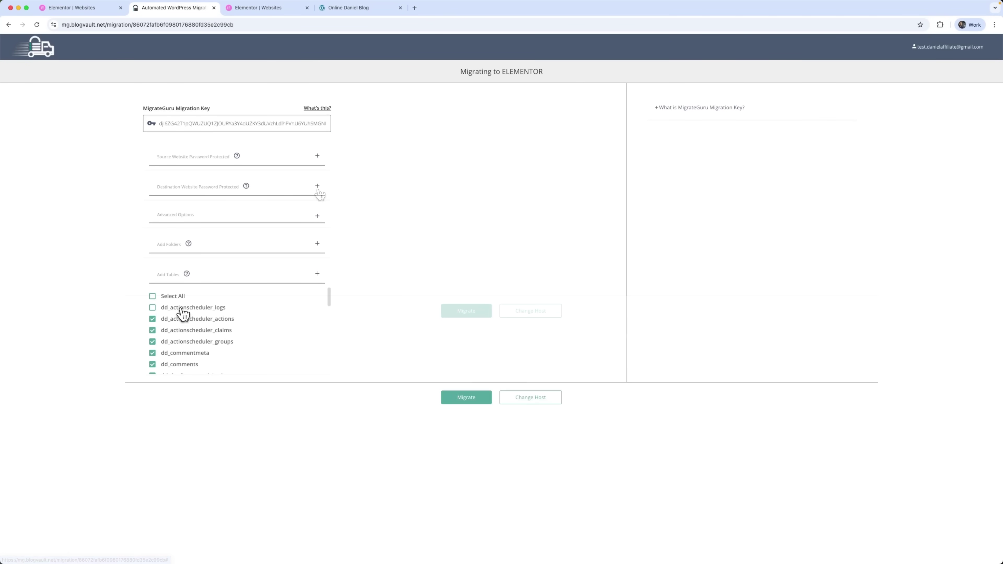
- Launch the migration of onlinedaniel.blog to the Elementor-hosted site
click(478, 403)
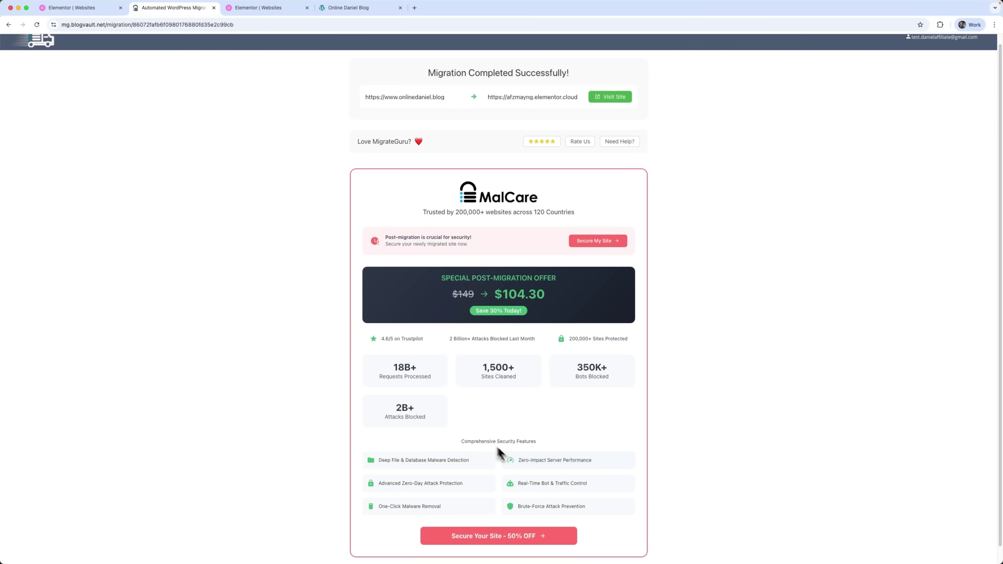
- Visit the migrated site, open its Home page in Elementor, then show the blog's extra actions
click(609, 97)
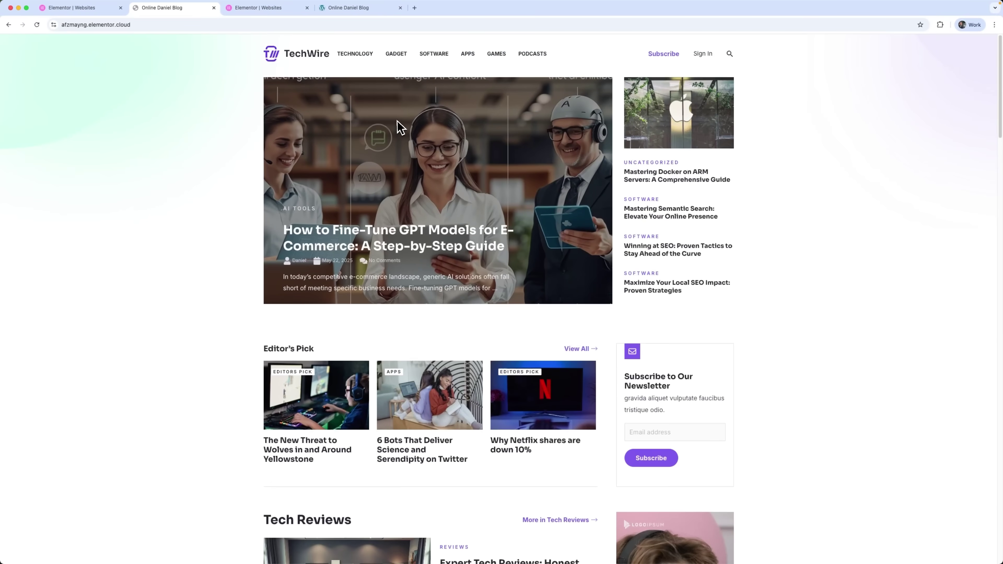
click(125, 23)
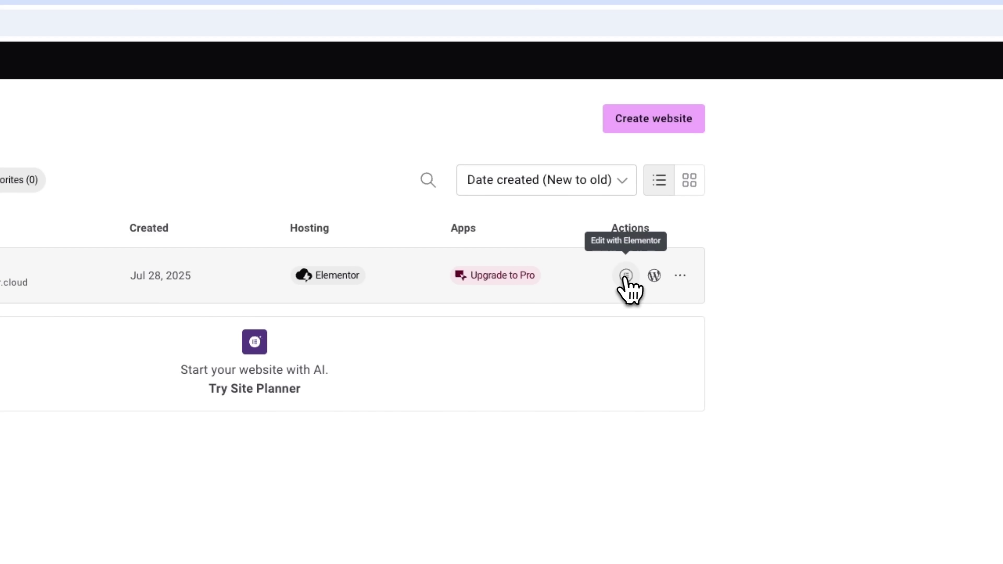
click(626, 275)
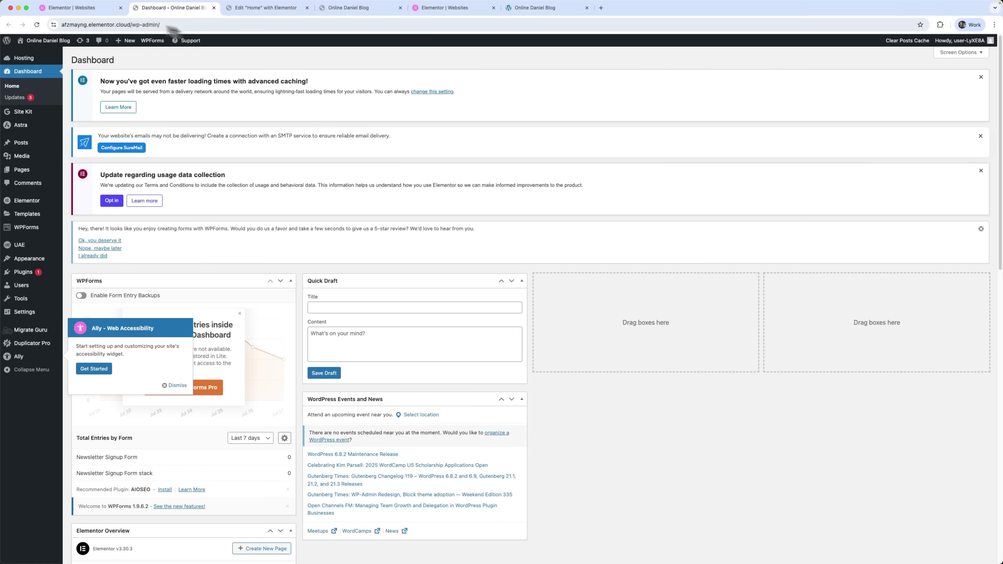
click(77, 9)
click(714, 151)
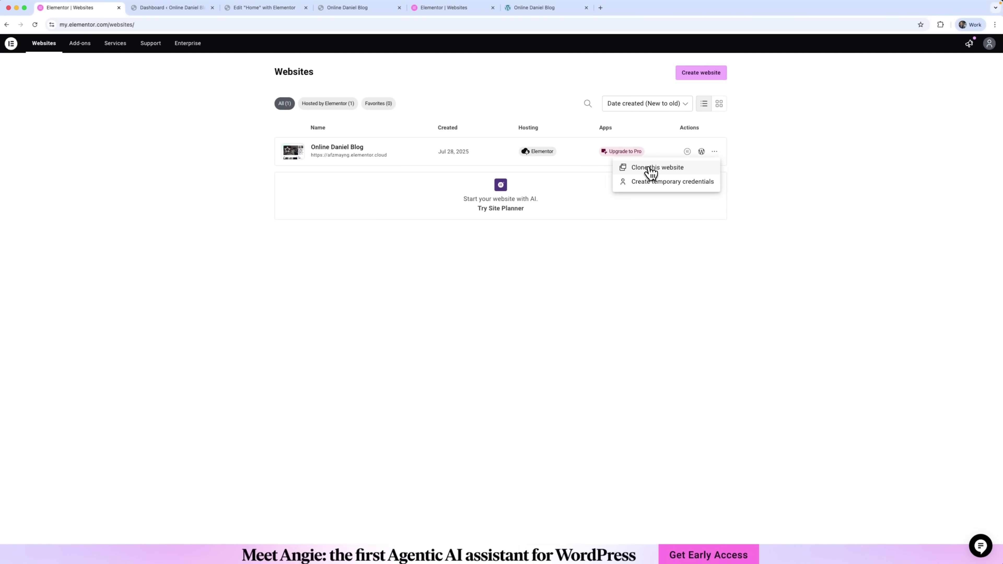
- Open the 'Send WordPress credentials to support' form from Create temporary credentials, then close it unsent
click(655, 182)
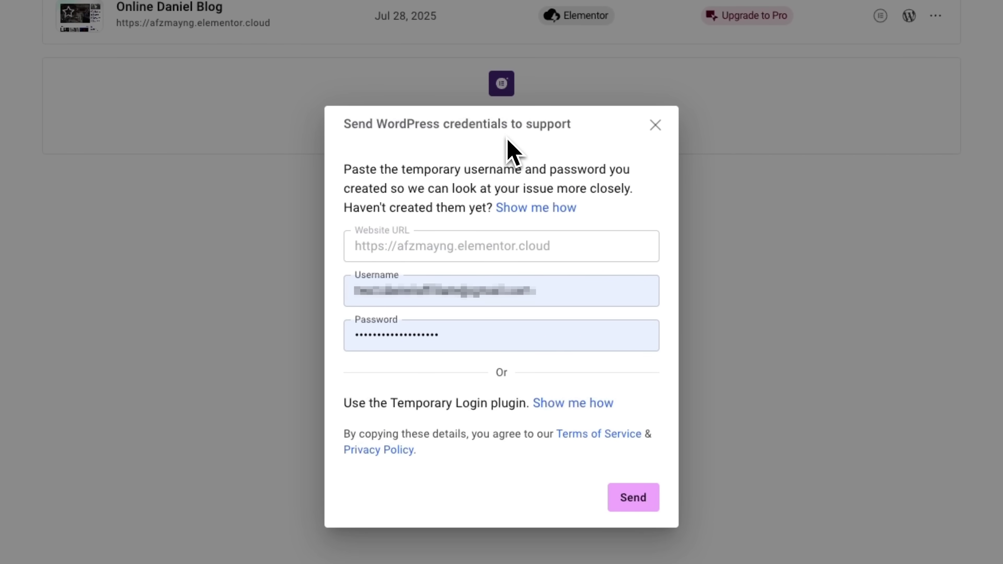
click(661, 134)
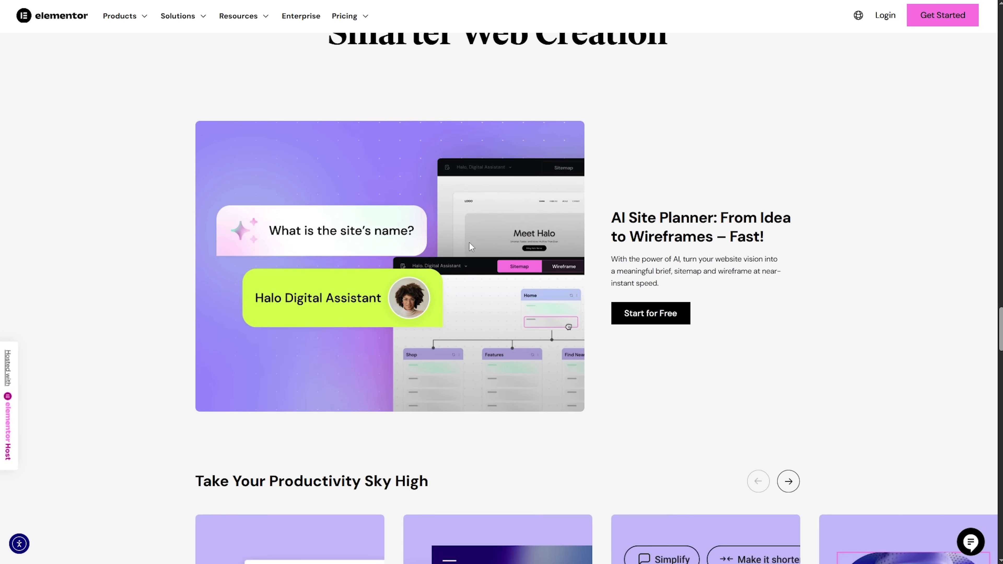
- Expand the 24/7 Expert Support, Elementor Pro Builder and Elementor Builder rows of the hosting comparison table
scroll(469, 242, down, 5)
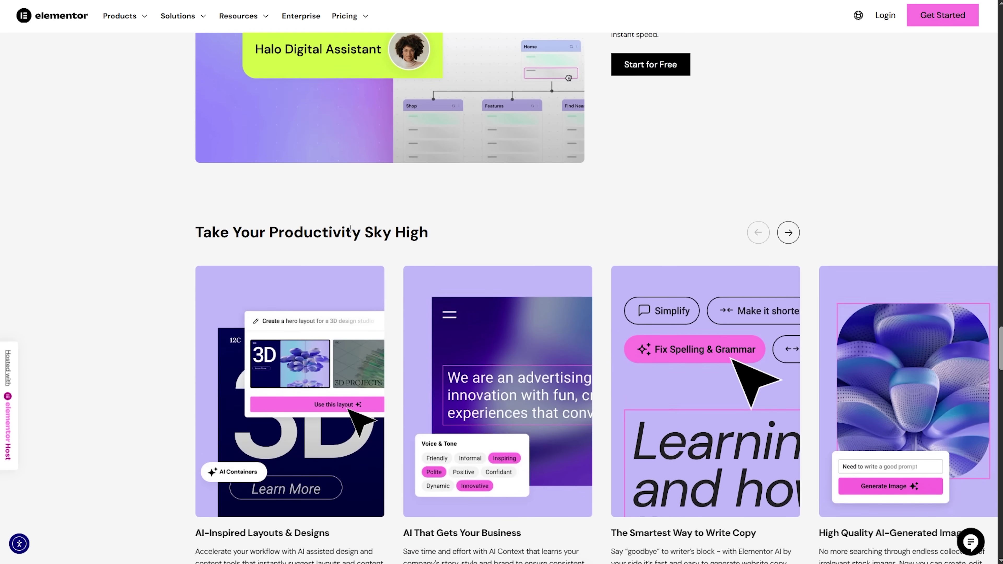
scroll(388, 306, down, 10)
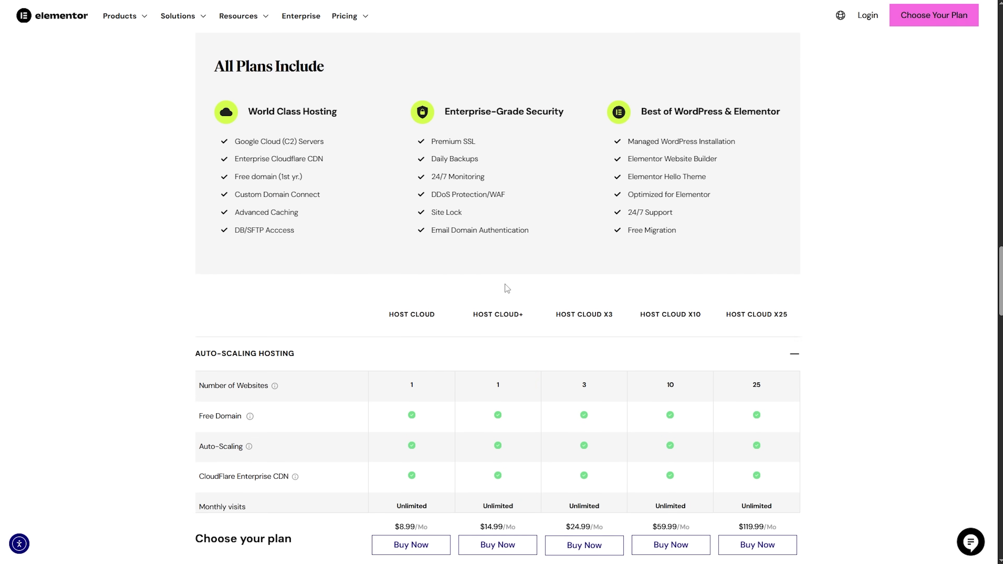
scroll(474, 229, down, 5)
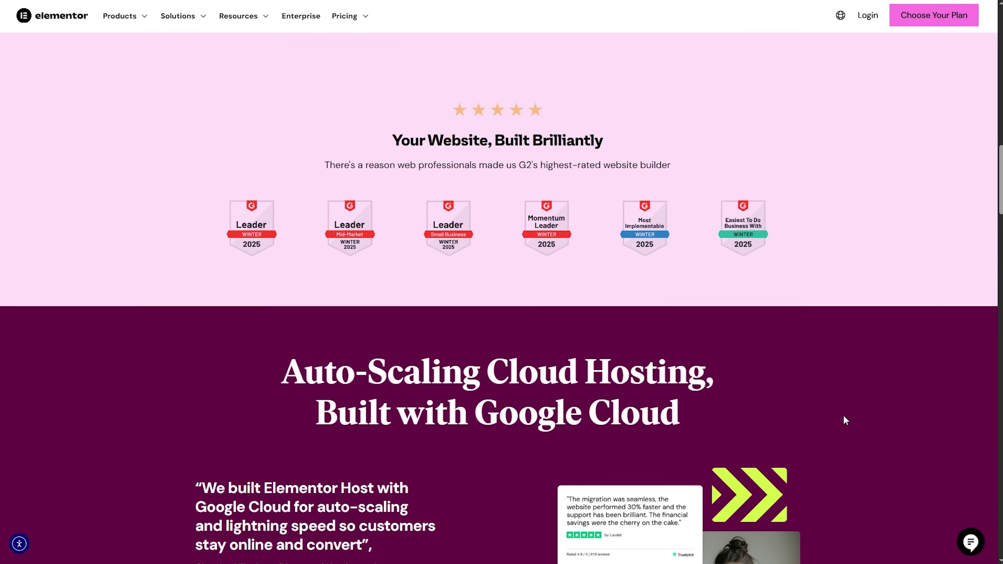
scroll(843, 415, up, 15)
scroll(828, 356, up, 4)
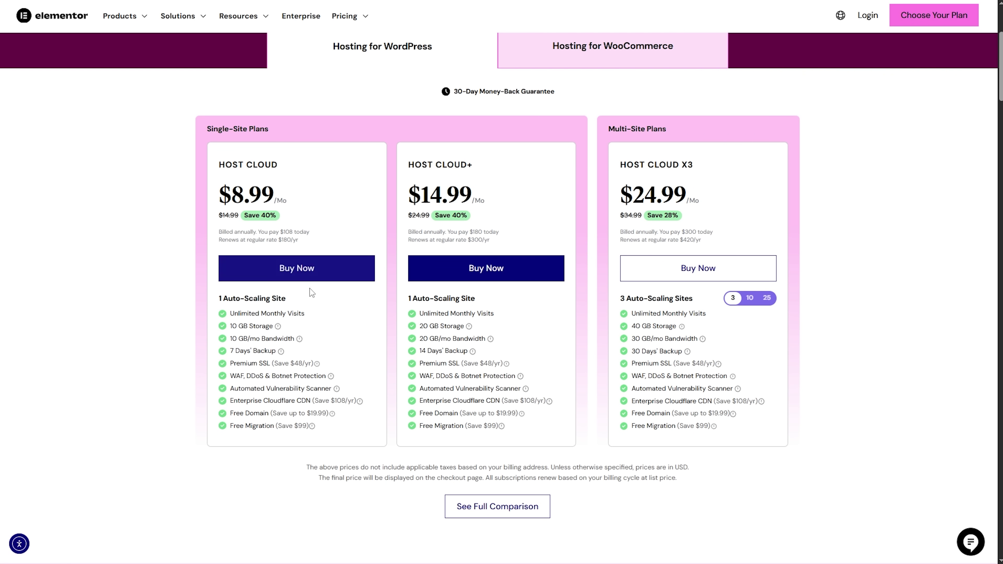
scroll(343, 342, down, 10)
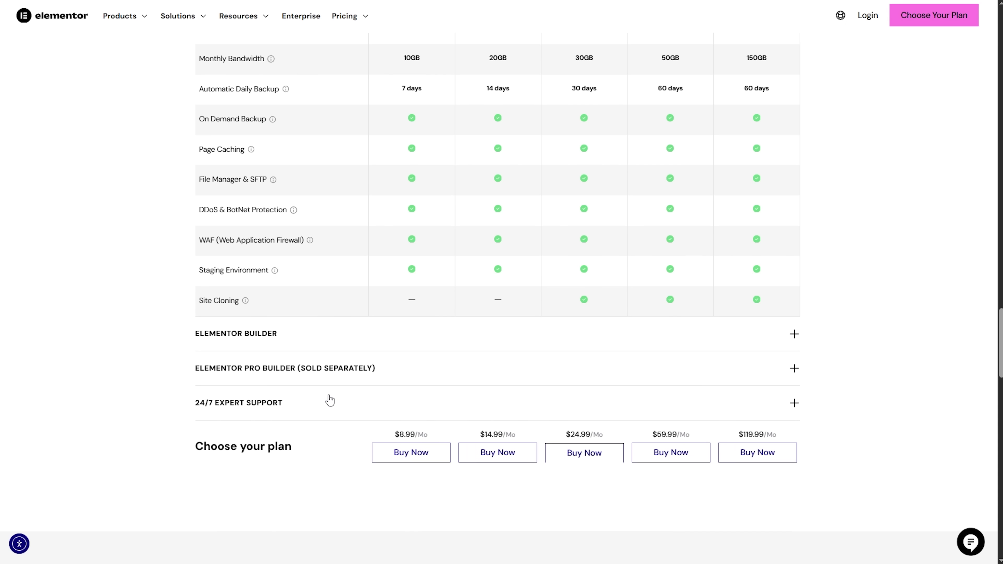
click(330, 400)
click(328, 373)
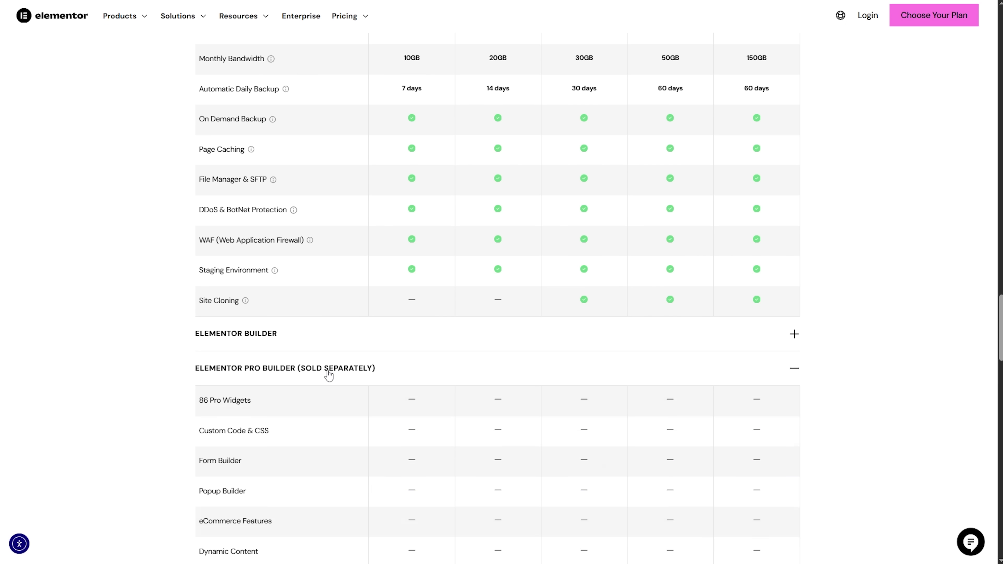
click(320, 339)
scroll(456, 389, up, 6)
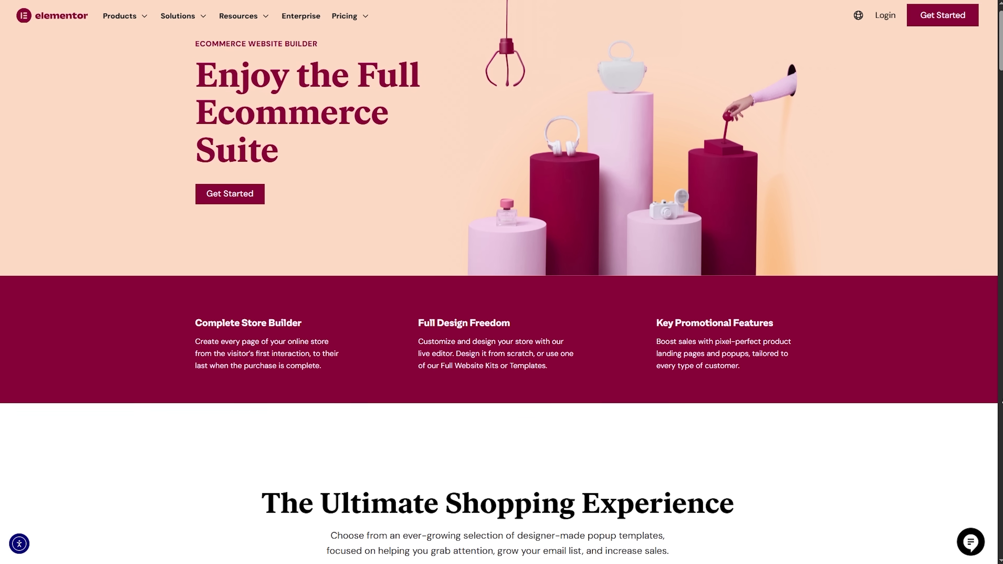
- Preview the My Account and WooCommerce Notices designs in the branded experience list
scroll(499, 298, down, 2)
scroll(499, 299, down, 5)
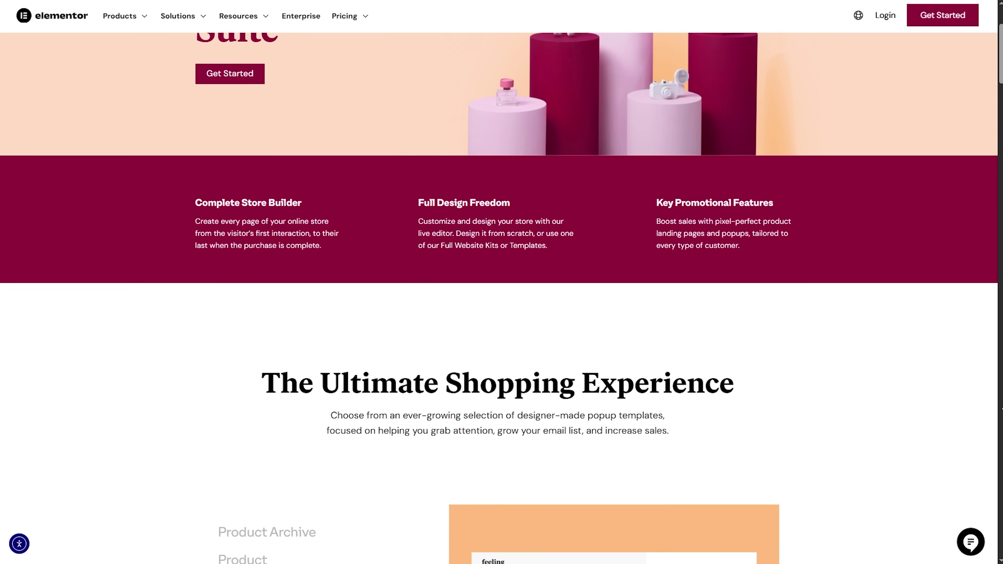
scroll(499, 299, down, 2)
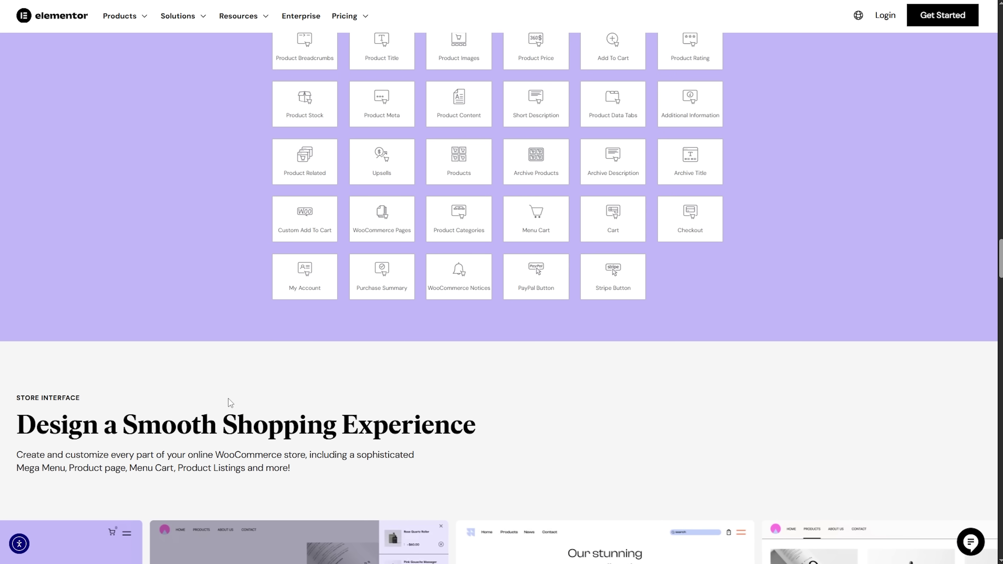
scroll(228, 398, down, 7)
scroll(249, 308, down, 2)
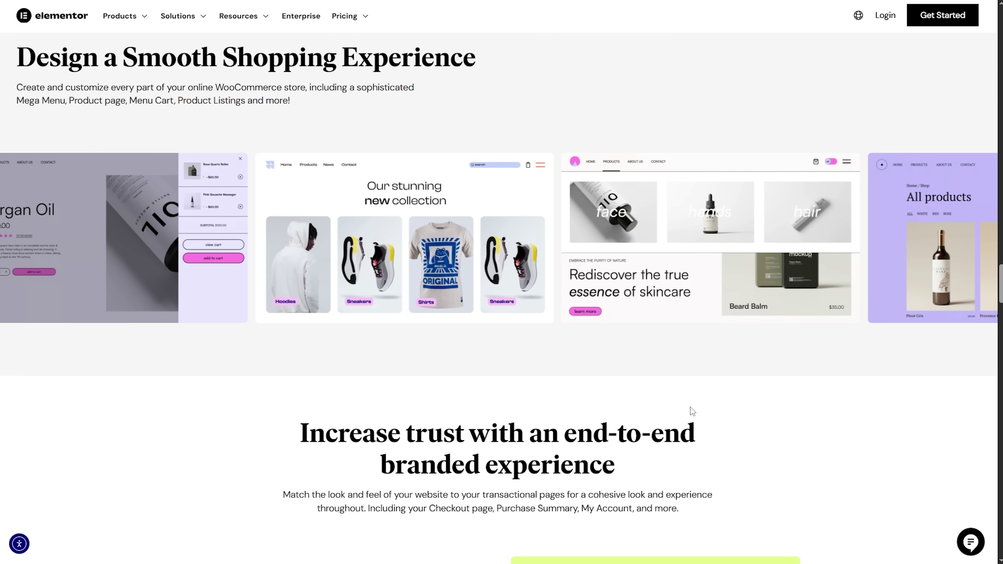
scroll(630, 362, down, 10)
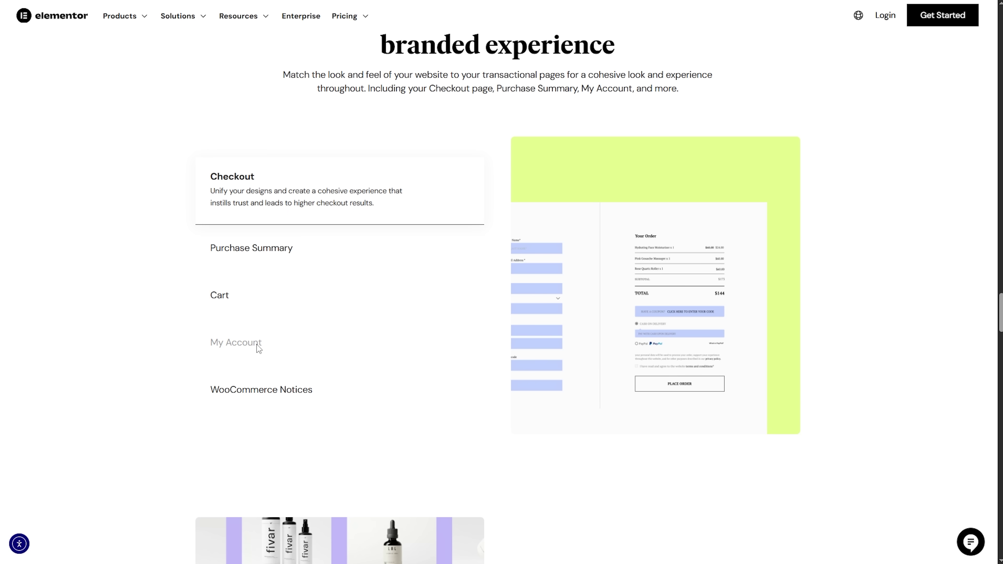
click(258, 343)
click(263, 389)
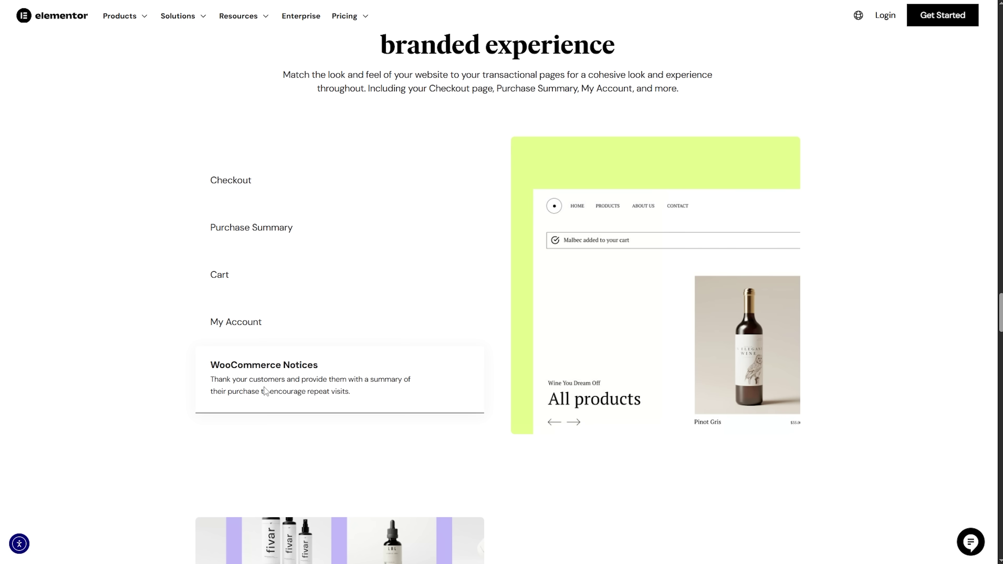
scroll(287, 403, down, 8)
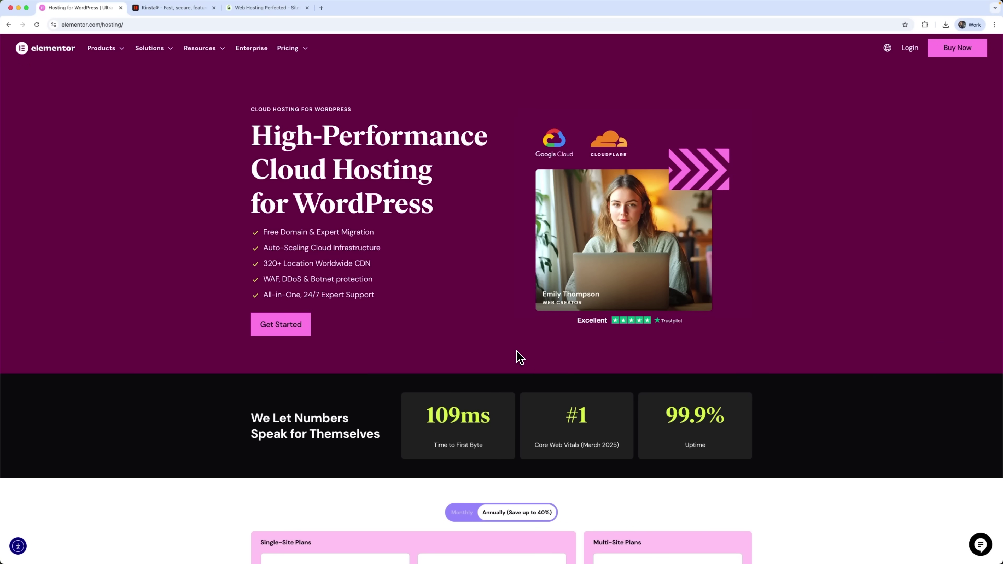
- Glance at the Kinsta and SiteGround sites, then bring up Kinsta's hosting pricing page
click(185, 8)
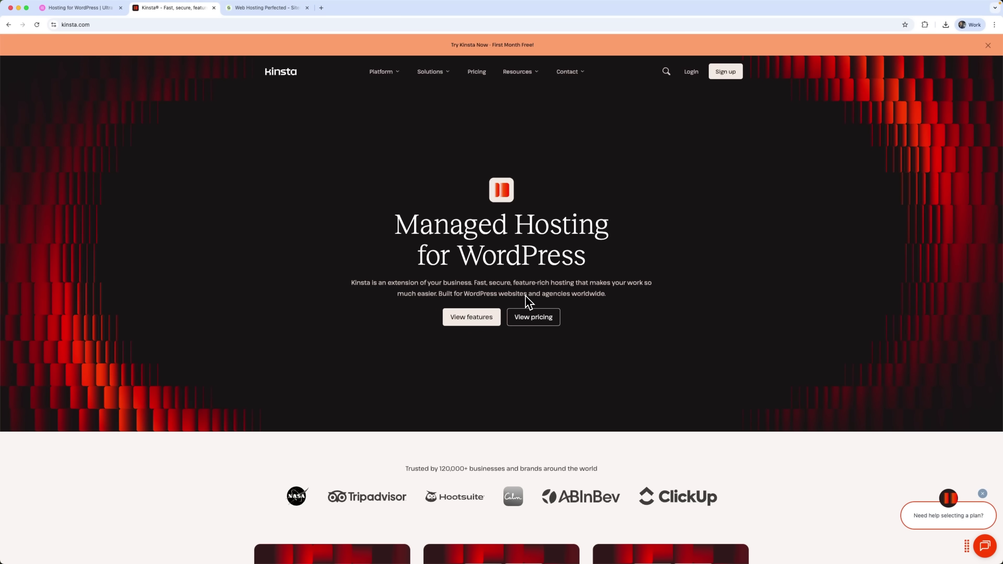
click(247, 8)
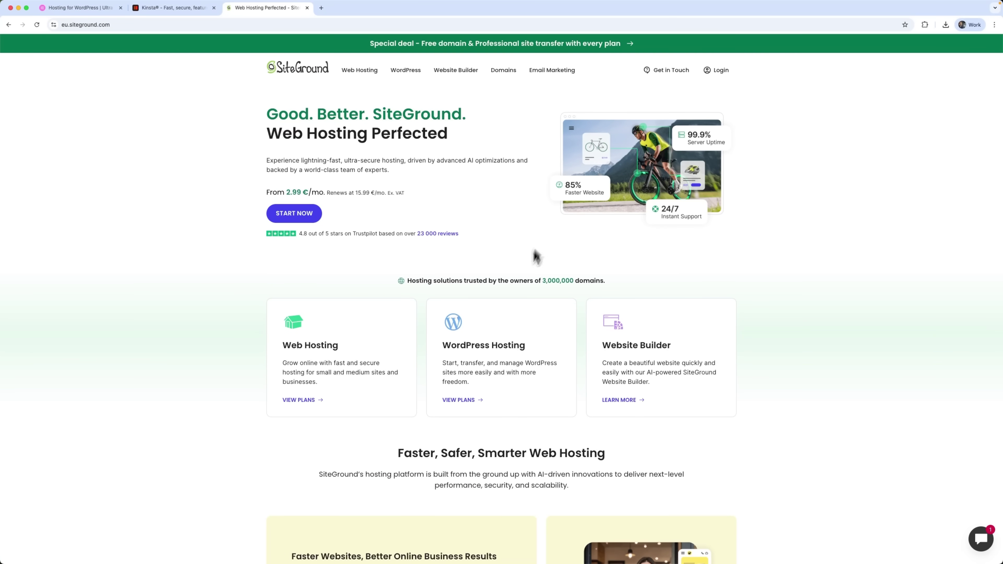
key(ctrl+shift+Tab)
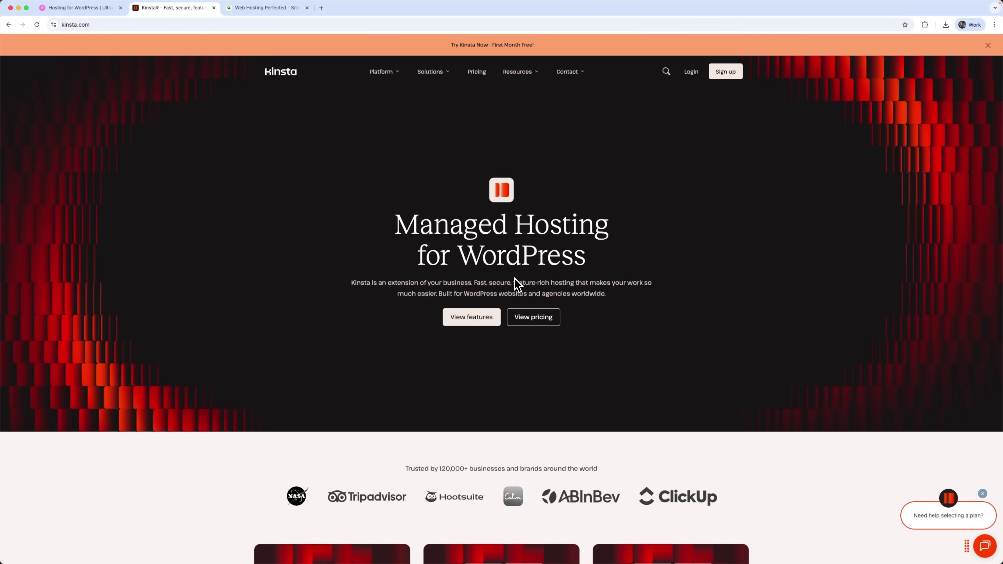
click(477, 72)
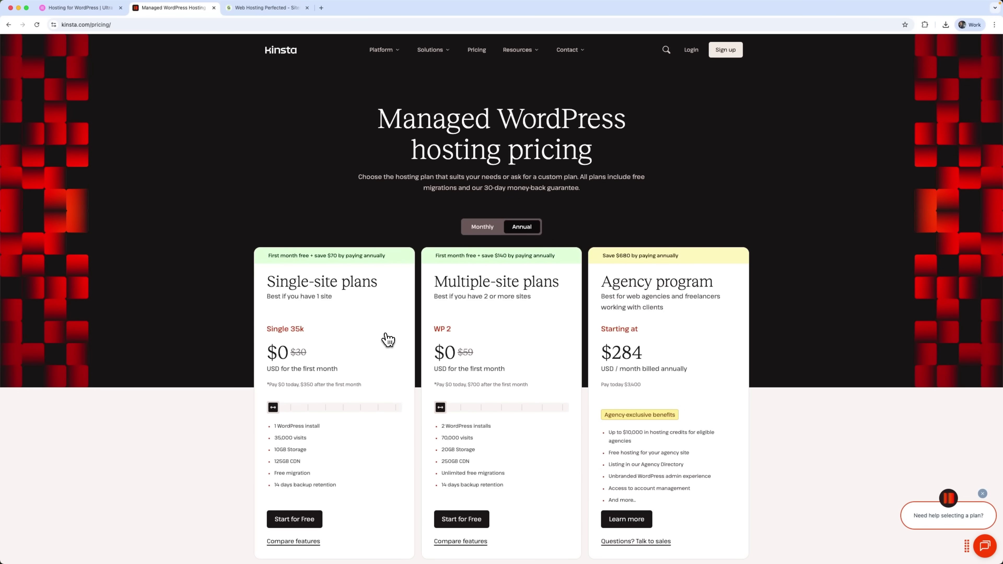
- Scroll down to SiteGround's WordPress hosting plans
key(ctrl+Tab)
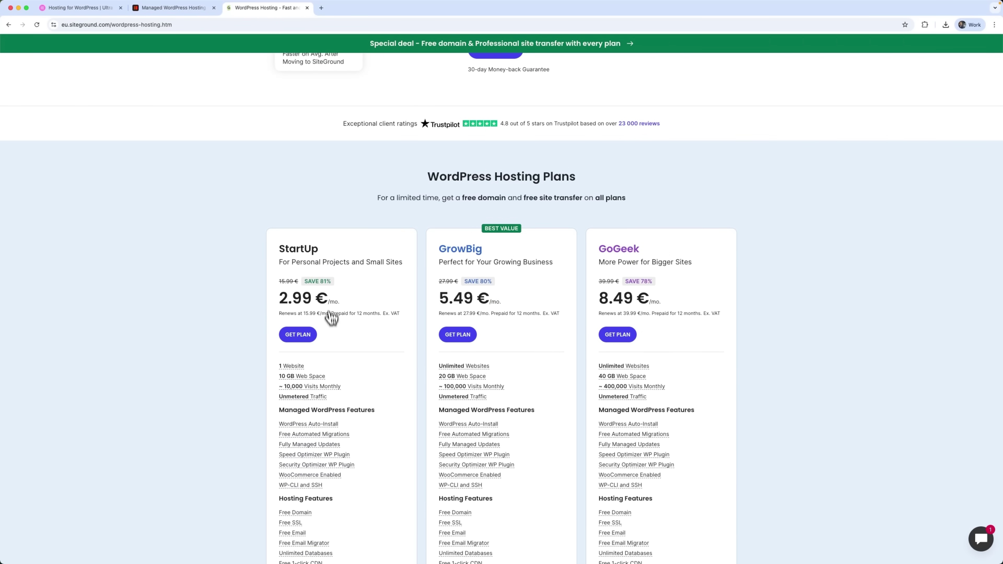
scroll(331, 322, down, 2)
scroll(333, 334, down, 3)
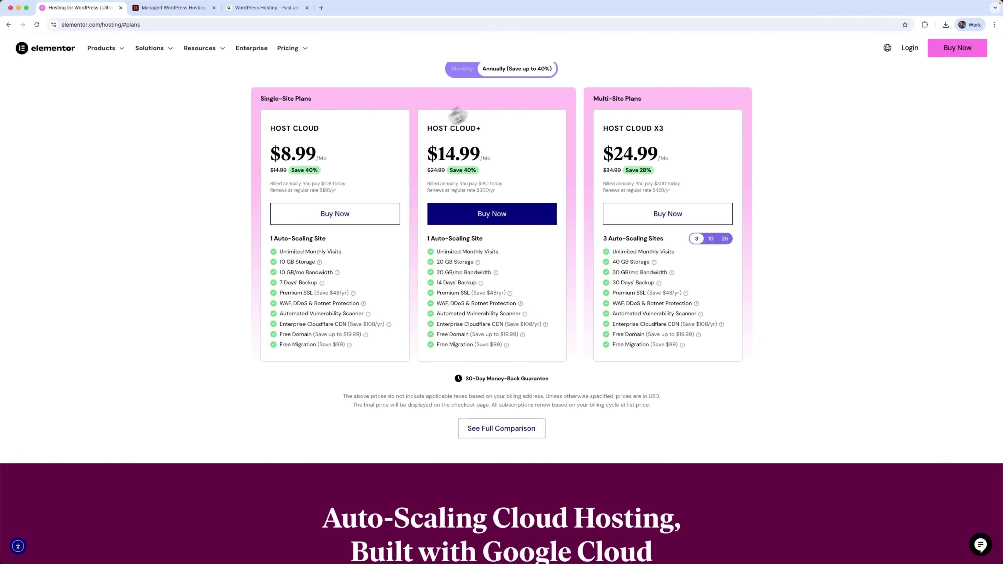
- Show Elementor's hosting prices billed monthly ($14.99–$34.99), then go to Kinsta's hosting add-ons
click(467, 71)
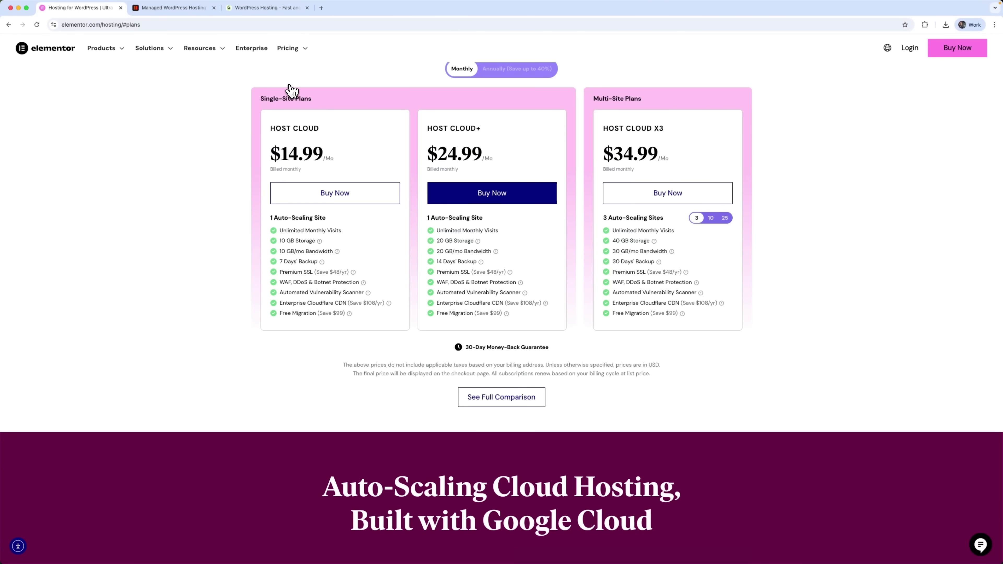
key(ctrl+Tab)
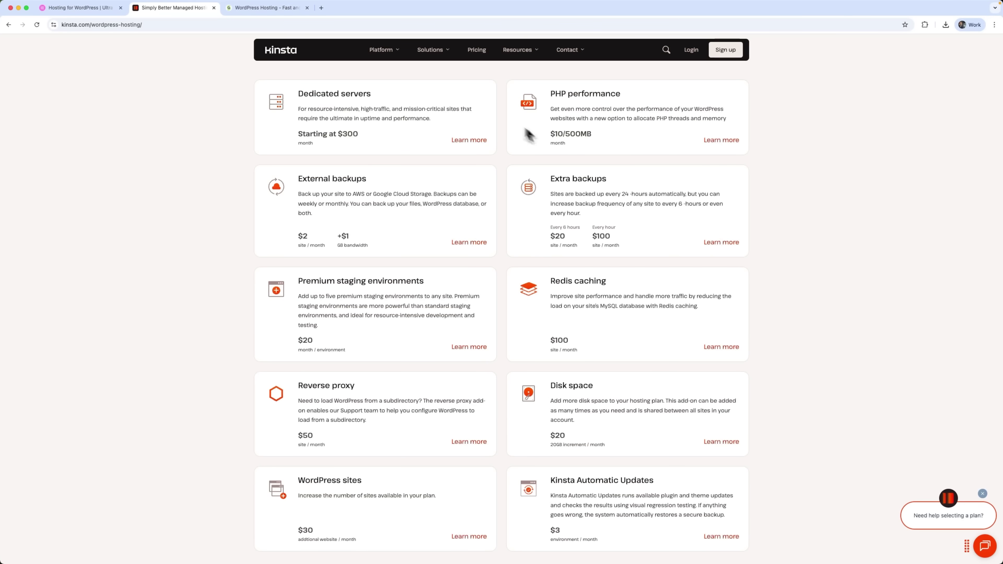
- Scroll past Kinsta's optional add-on cards to its 24/7/365 expert support section
scroll(579, 341, down, 1)
scroll(579, 341, down, 3)
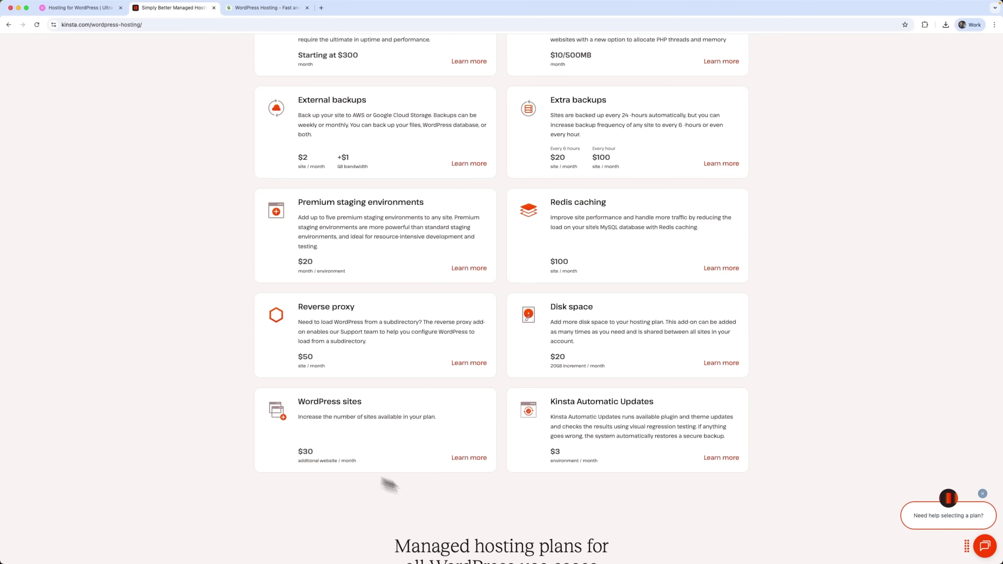
scroll(347, 213, up, 1)
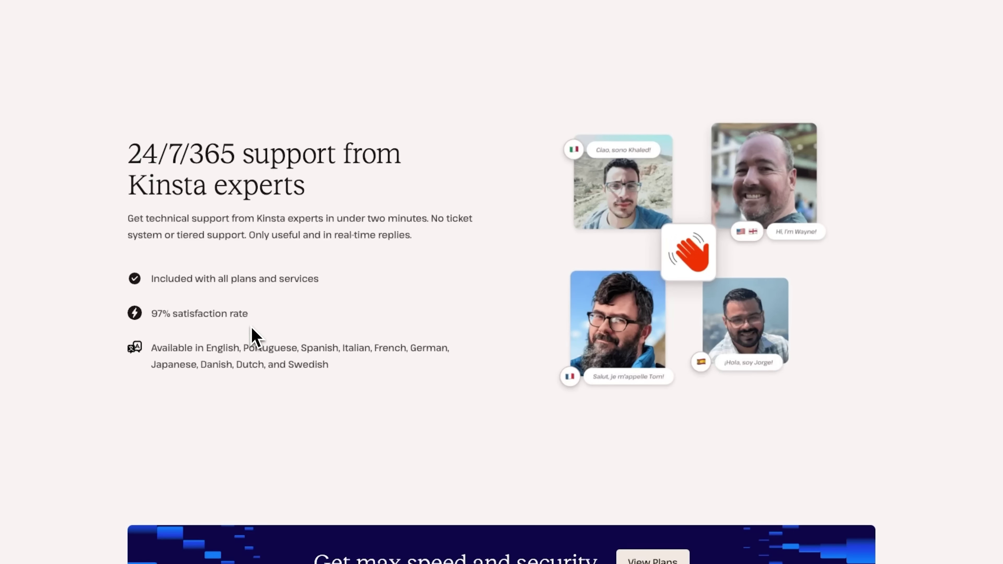
- Review Kinsta's add-ons through its managed hosting plan types, then SiteGround's StartUp, GrowBig and GoGeek table
click(268, 8)
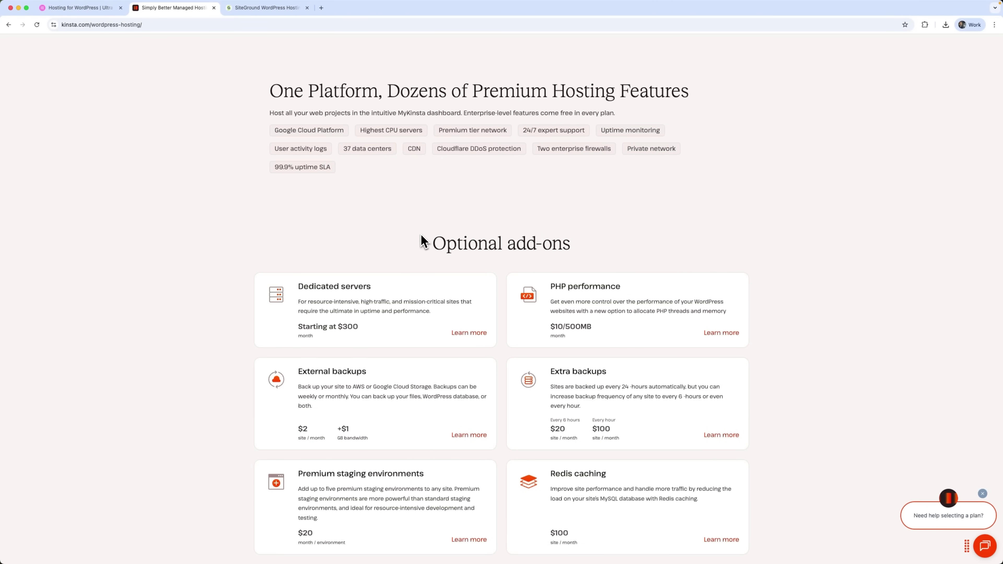
scroll(423, 241, down, 6)
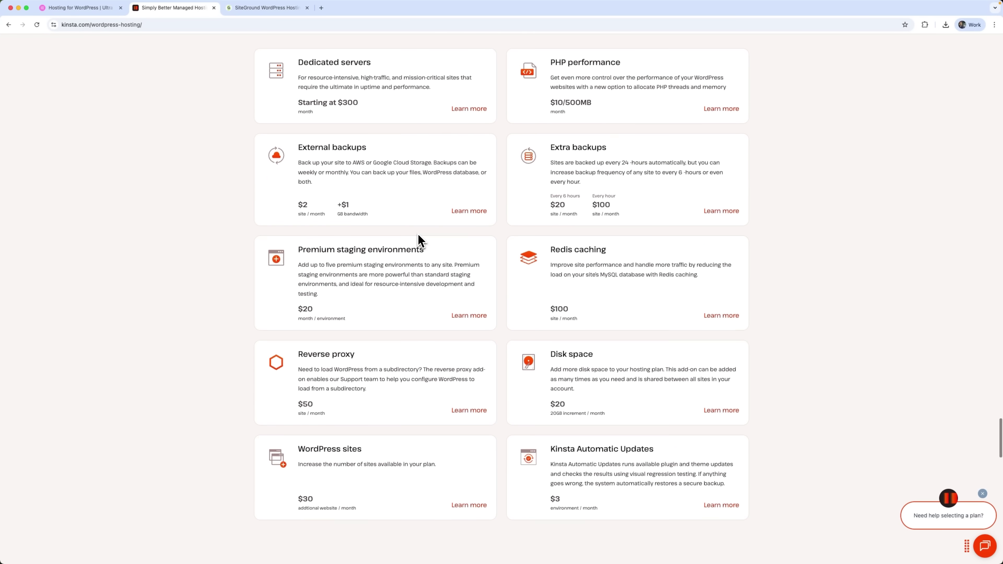
scroll(419, 240, down, 8)
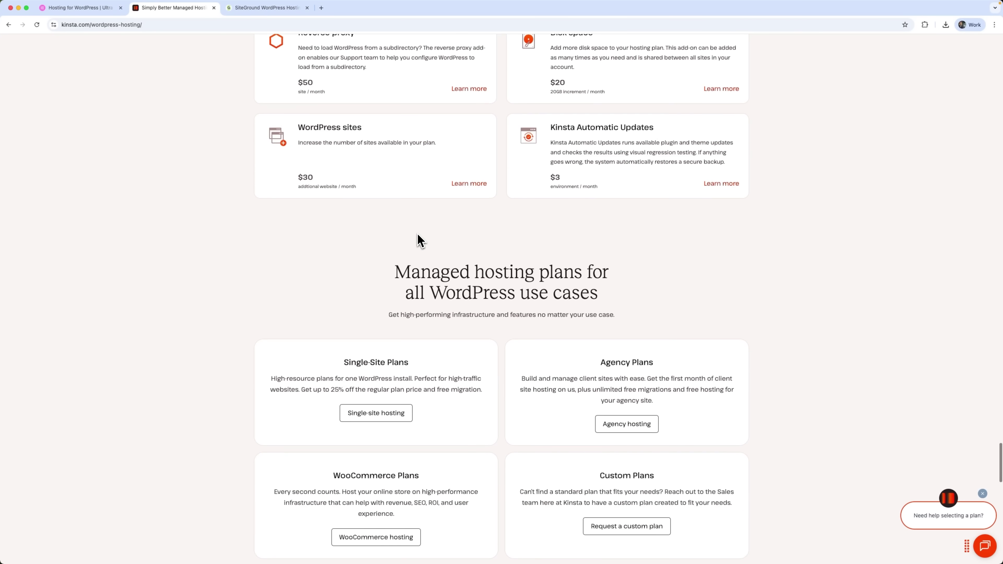
scroll(419, 240, down, 3)
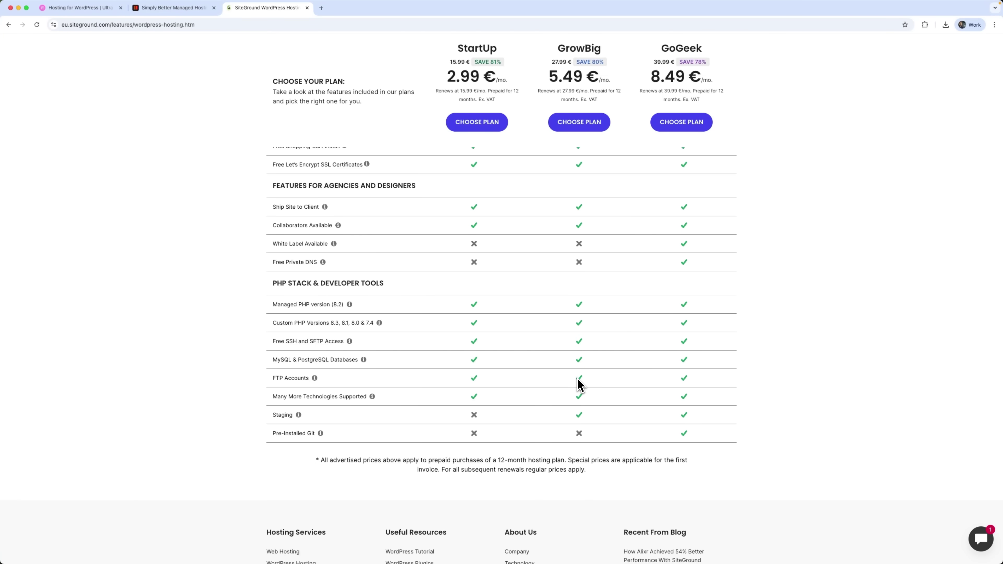
- Check SiteGround's support and e-commerce rows, then return to Elementor's Faster Than the Rest section
scroll(580, 385, up, 3)
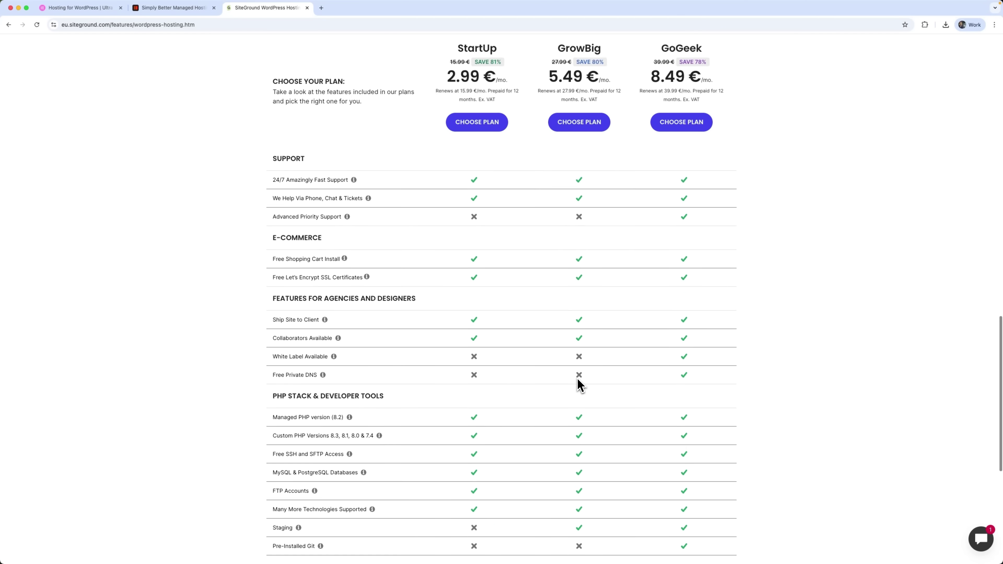
scroll(577, 385, up, 5)
key(super+1)
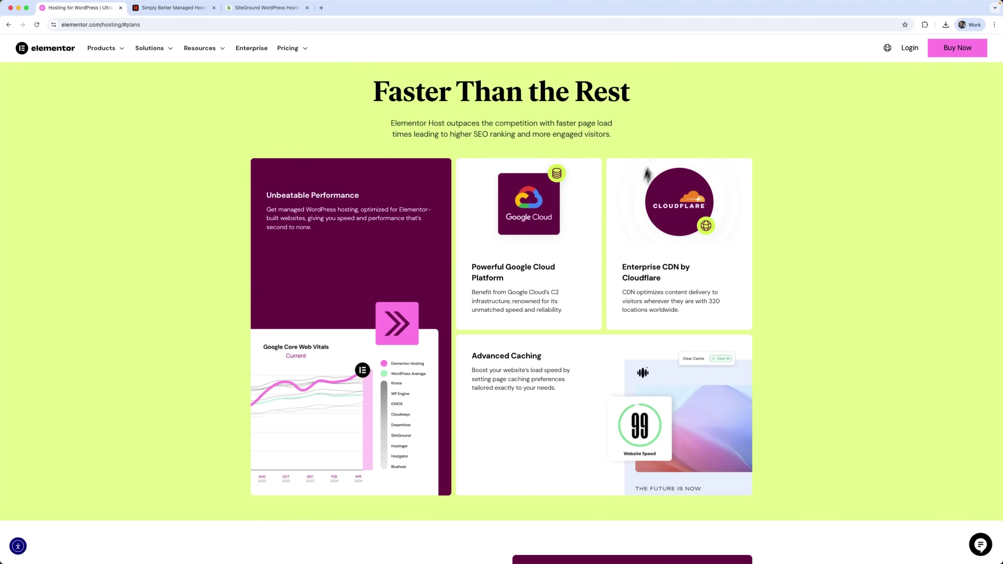
scroll(774, 277, down, 3)
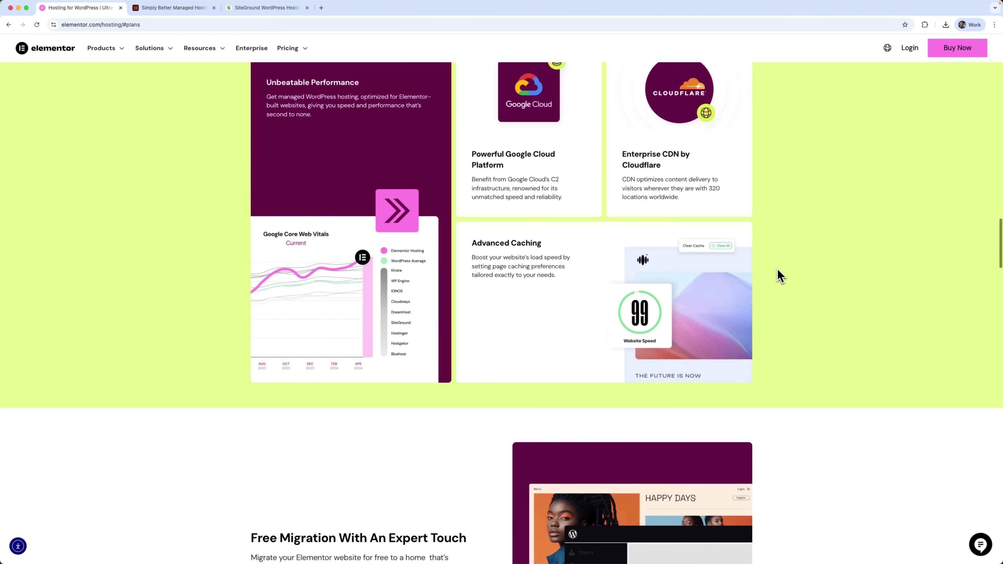
scroll(778, 277, up, 1)
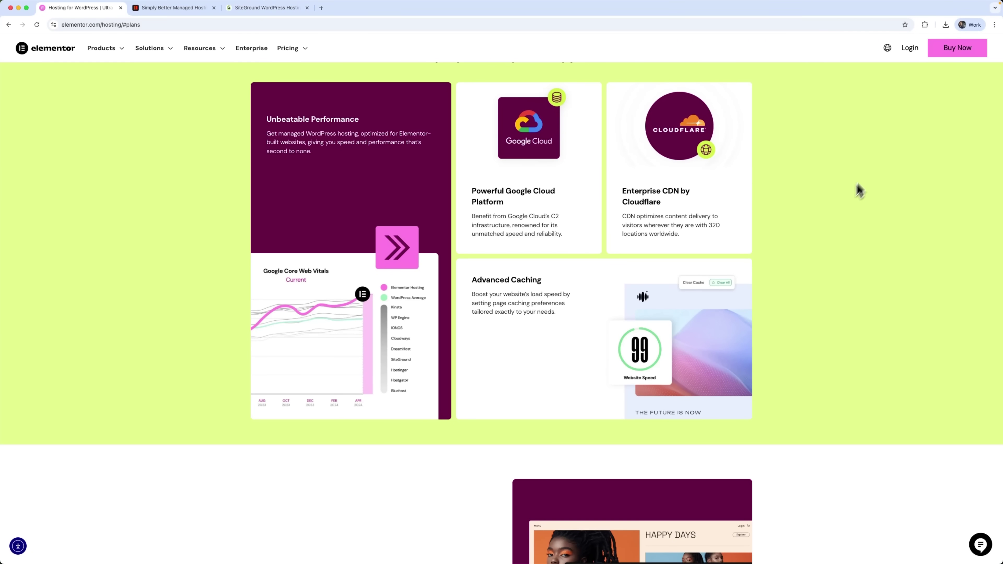
scroll(845, 197, up, 8)
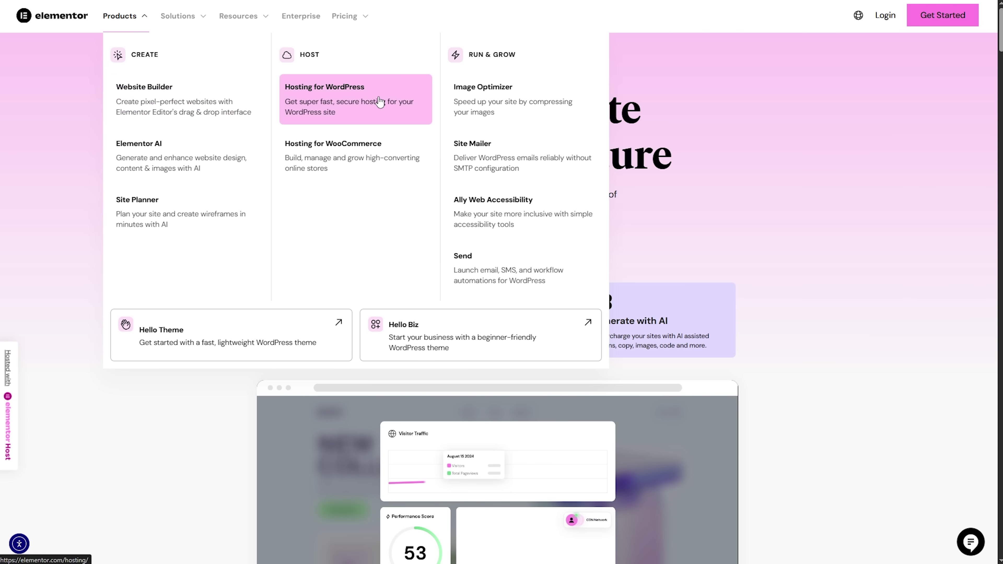
- Open Elementor's Website Builder page and scroll through the Page Builder Plugin overview
click(162, 94)
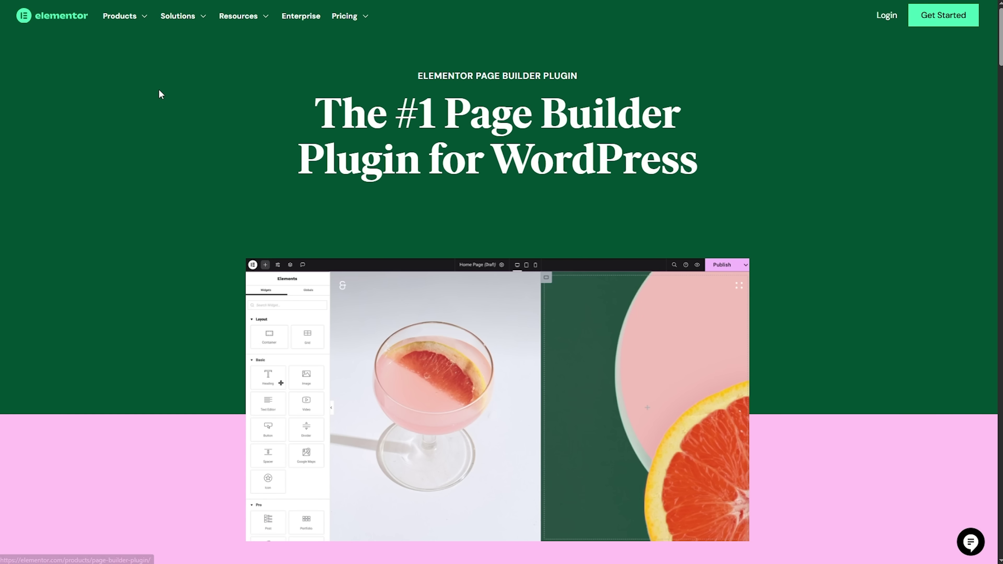
scroll(482, 163, down, 15)
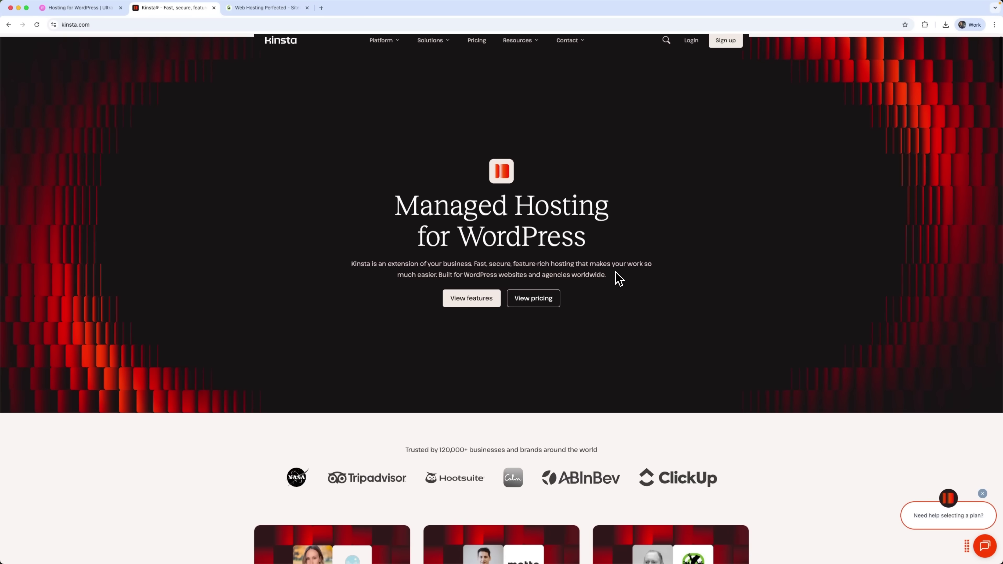
- Scroll the Kinsta homepage past its customer case-study cards
scroll(616, 277, down, 3)
scroll(615, 271, down, 2)
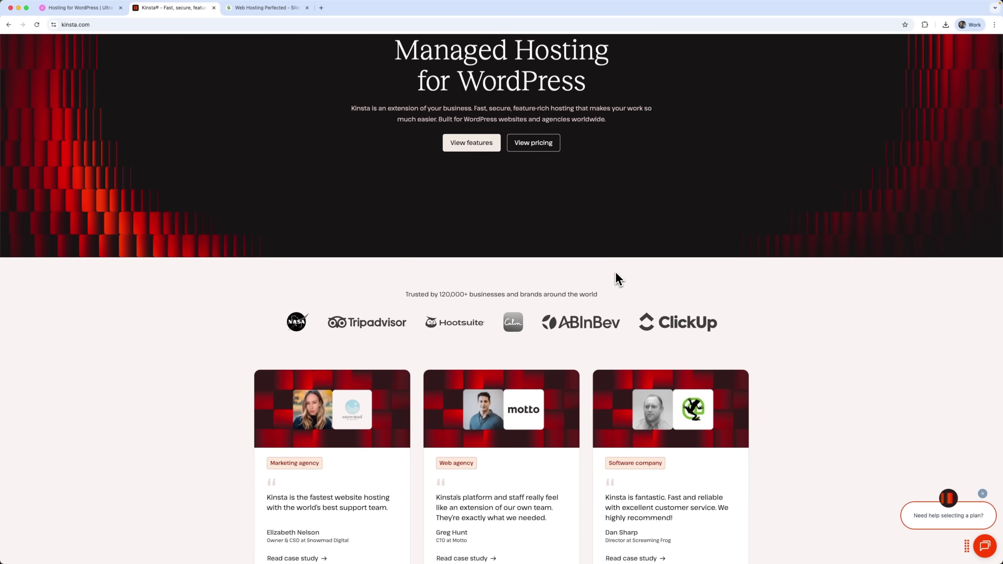
scroll(614, 273, down, 2)
scroll(614, 272, down, 5)
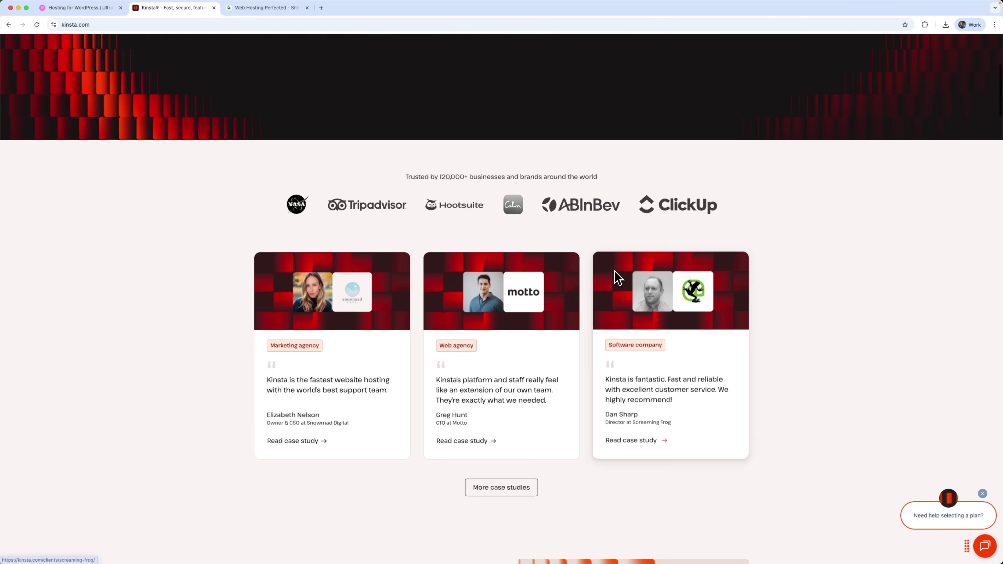
scroll(614, 273, down, 2)
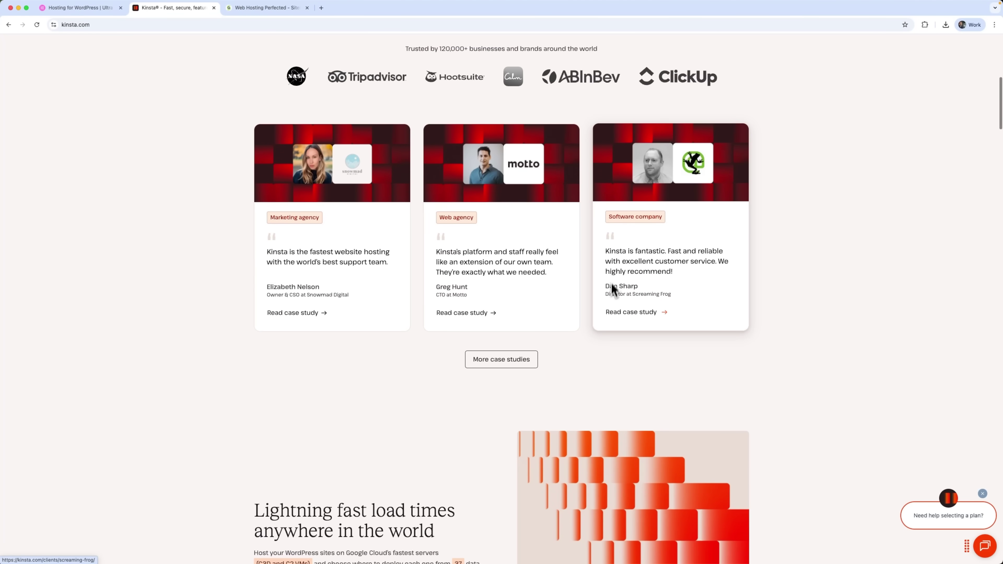
scroll(611, 297, down, 2)
scroll(613, 312, down, 4)
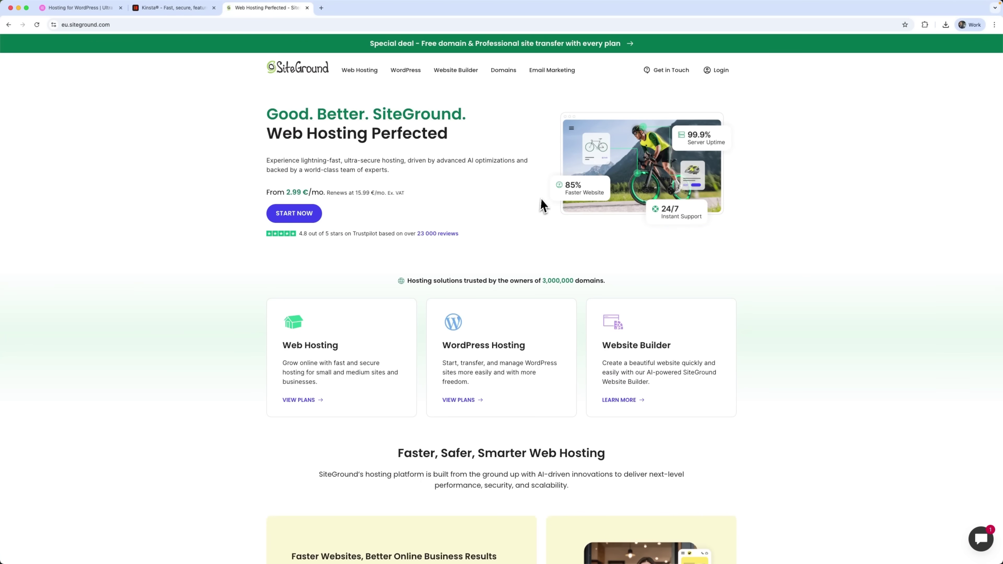
- Browse SiteGround's homepage hosting feature sections for comparison
scroll(544, 203, down, 1)
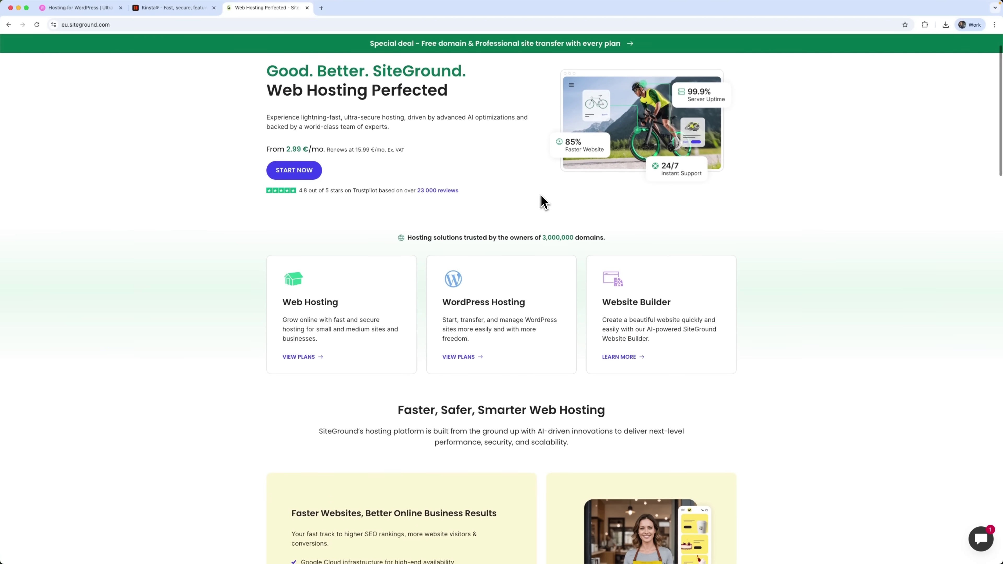
scroll(544, 202, down, 8)
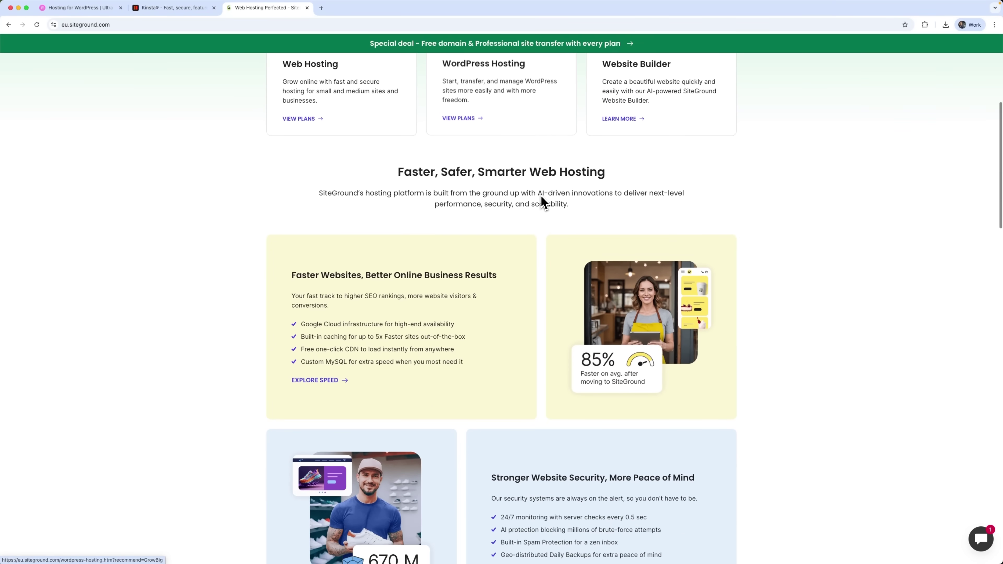
scroll(541, 197, down, 5)
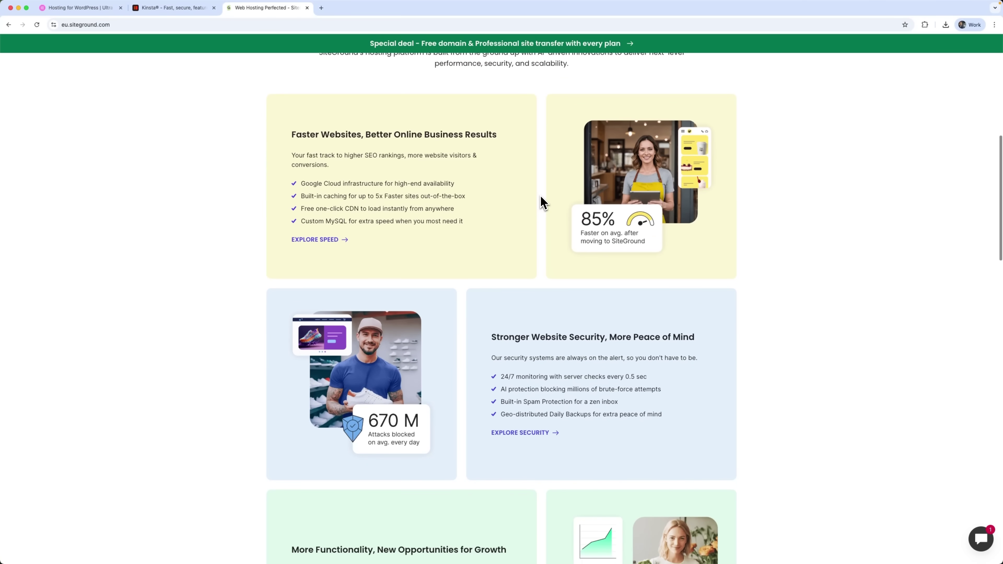
scroll(540, 195, down, 2)
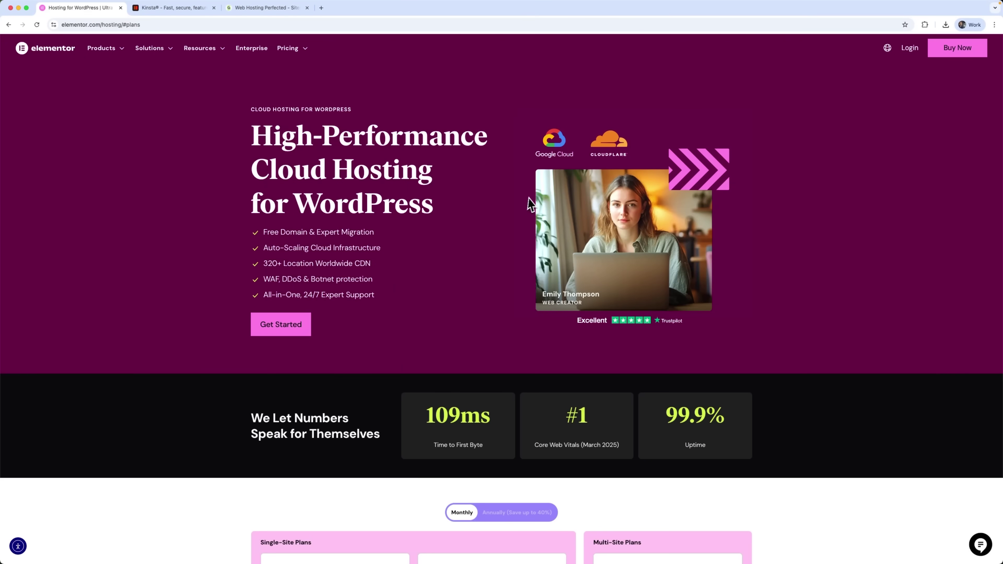
- Scroll past the Host Cloud $14.99, Cloud+ $24.99 and Cloud X3 $34.99 plans, Google Cloud section and feature cards to the testimonials
scroll(552, 245, down, 5)
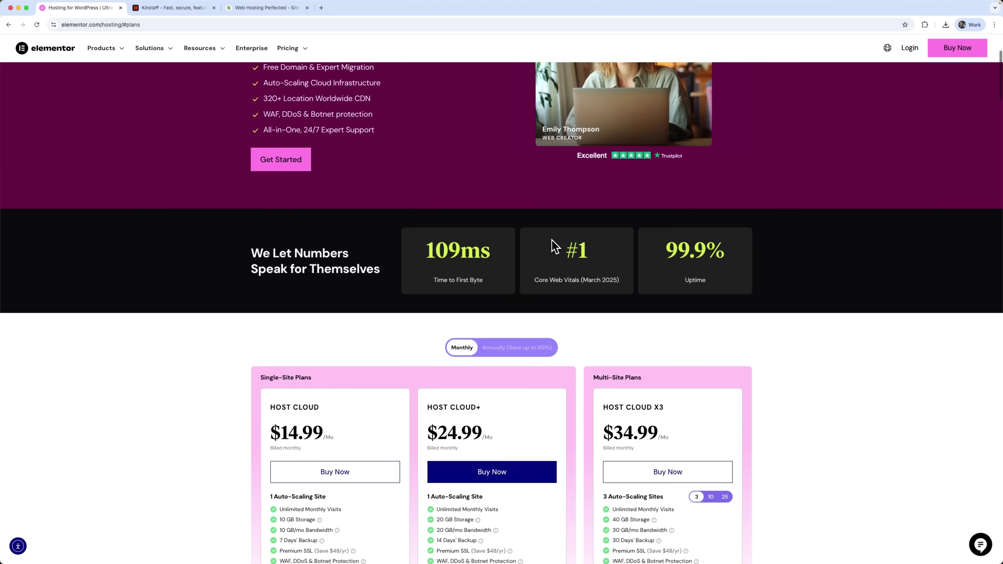
scroll(555, 247, down, 6)
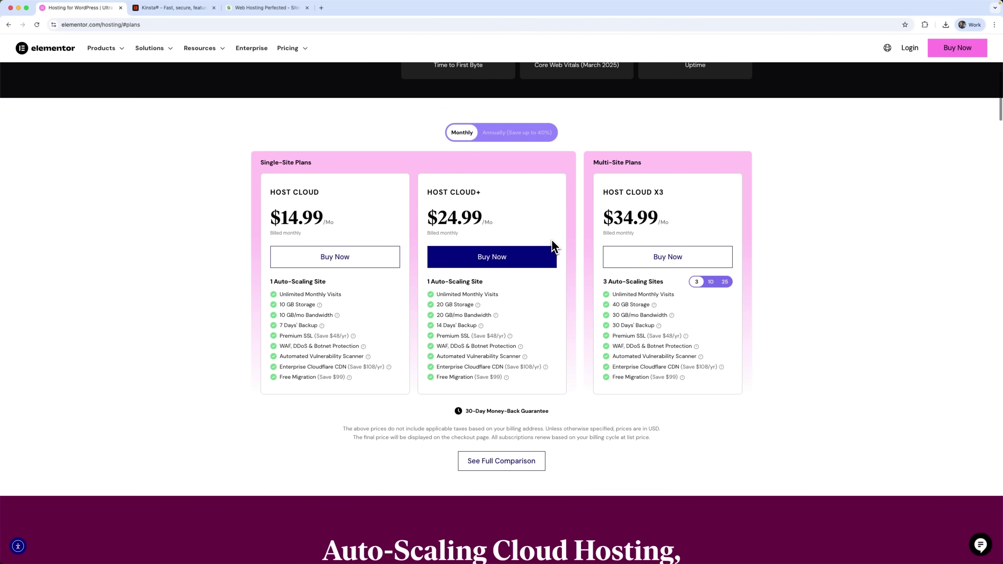
scroll(555, 246, down, 1)
scroll(554, 247, down, 2)
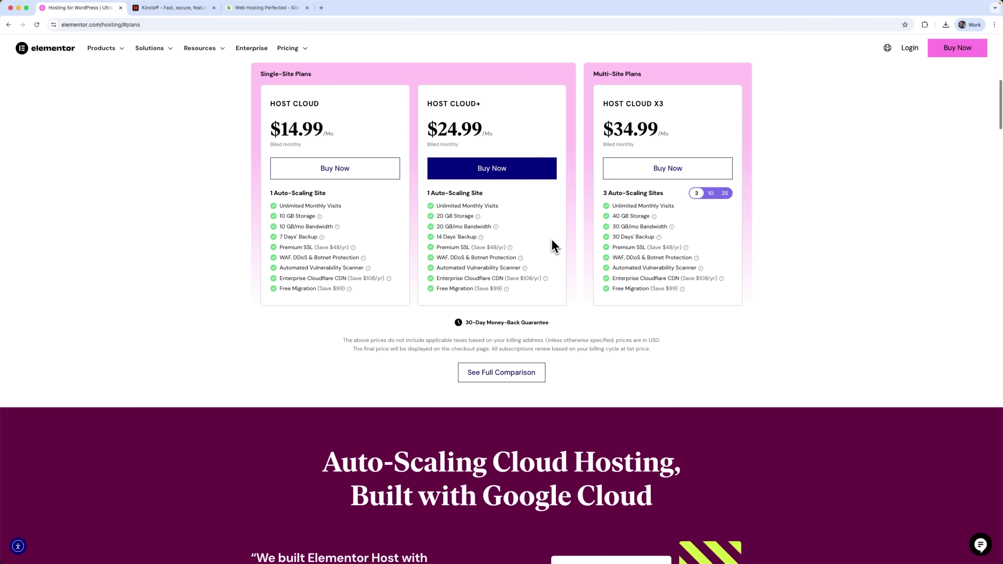
scroll(554, 246, down, 4)
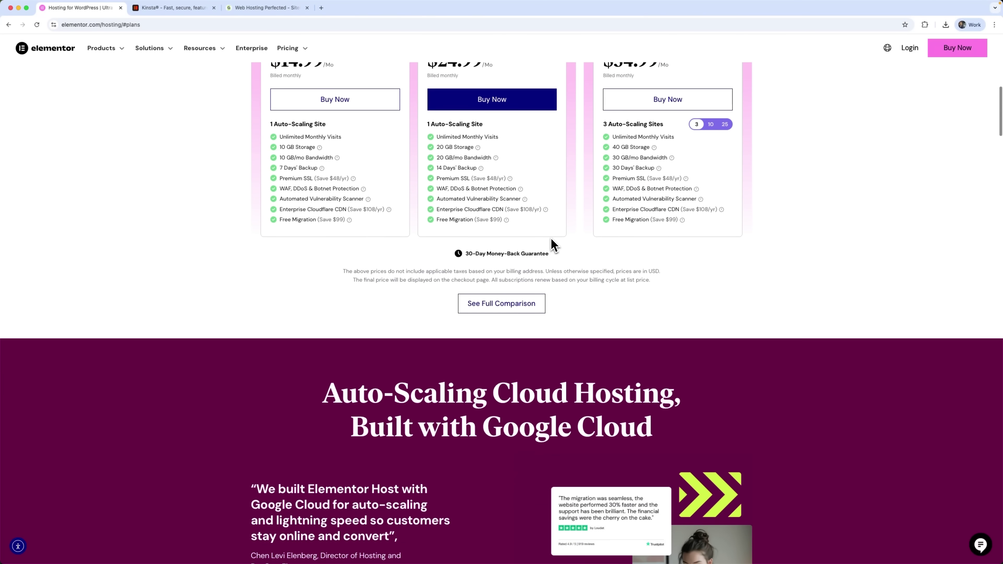
scroll(551, 239, down, 6)
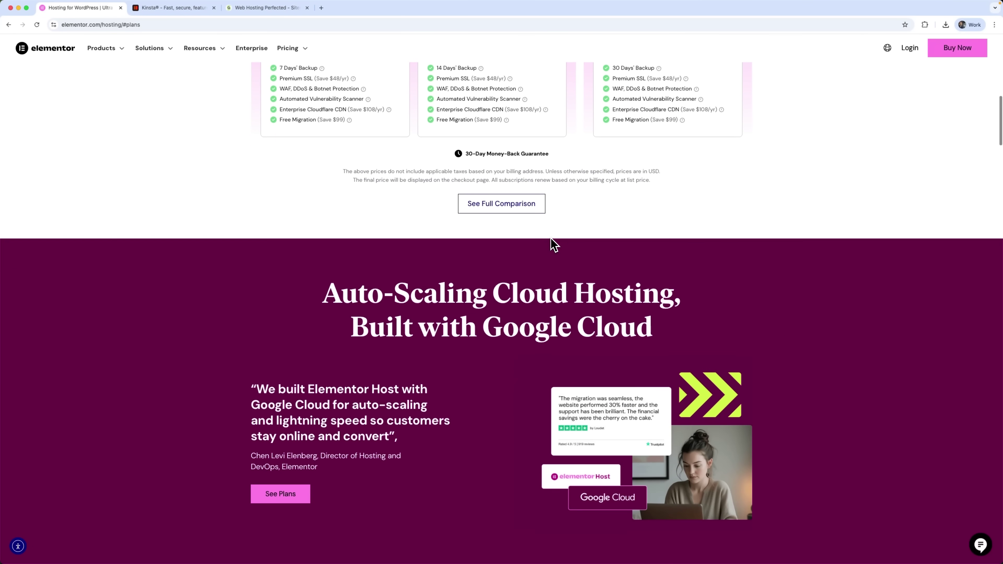
scroll(551, 238, down, 7)
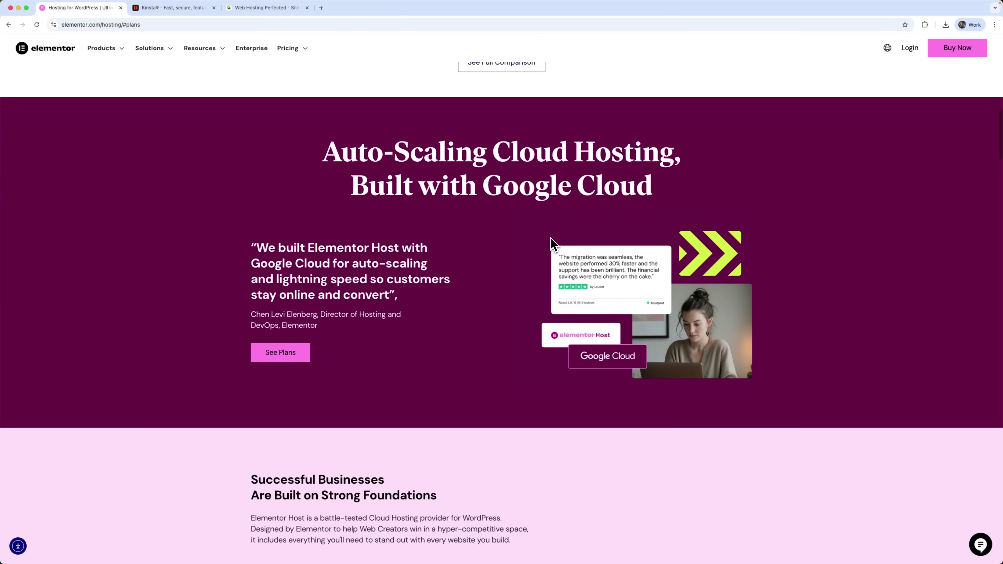
scroll(551, 238, down, 10)
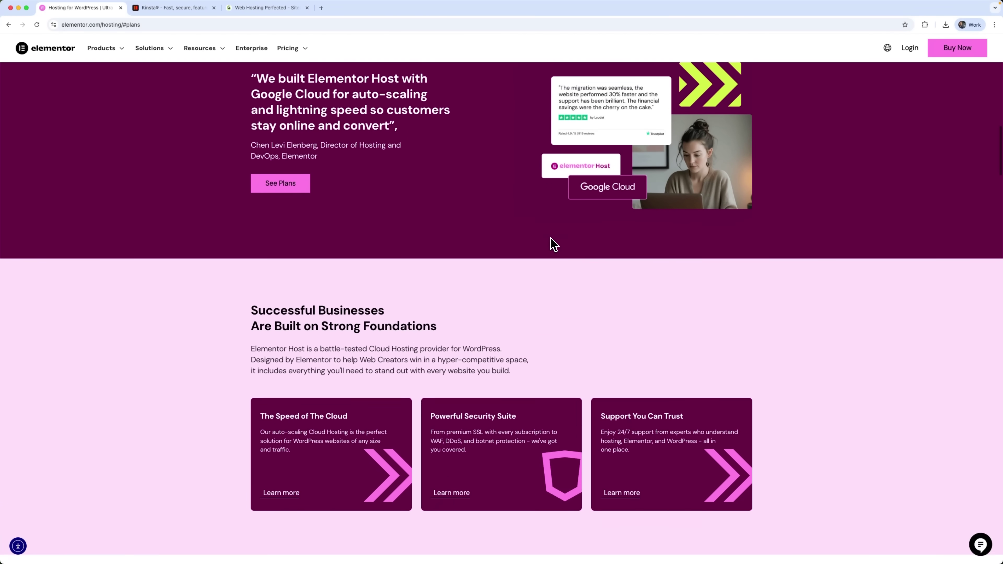
scroll(550, 238, down, 3)
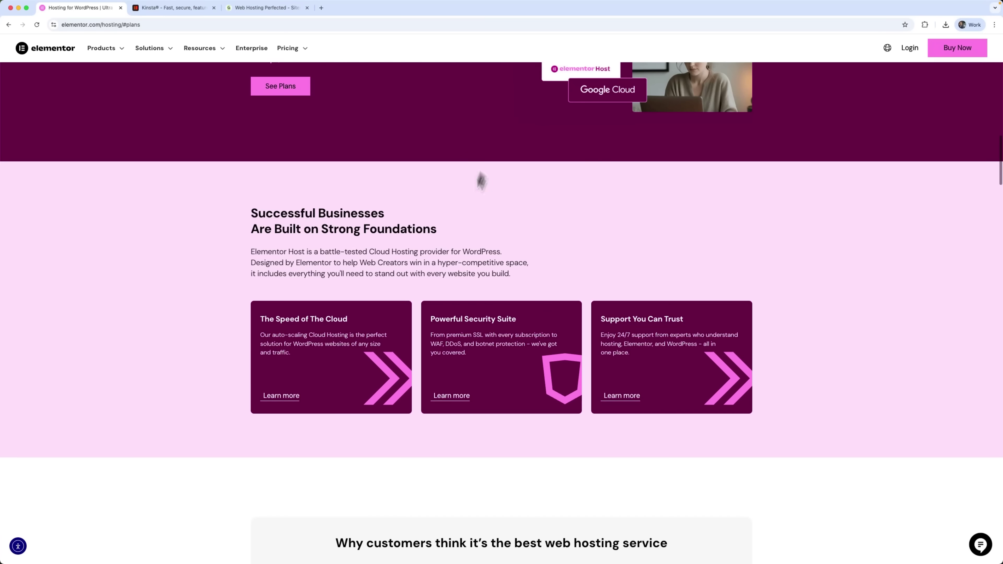
scroll(497, 237, down, 3)
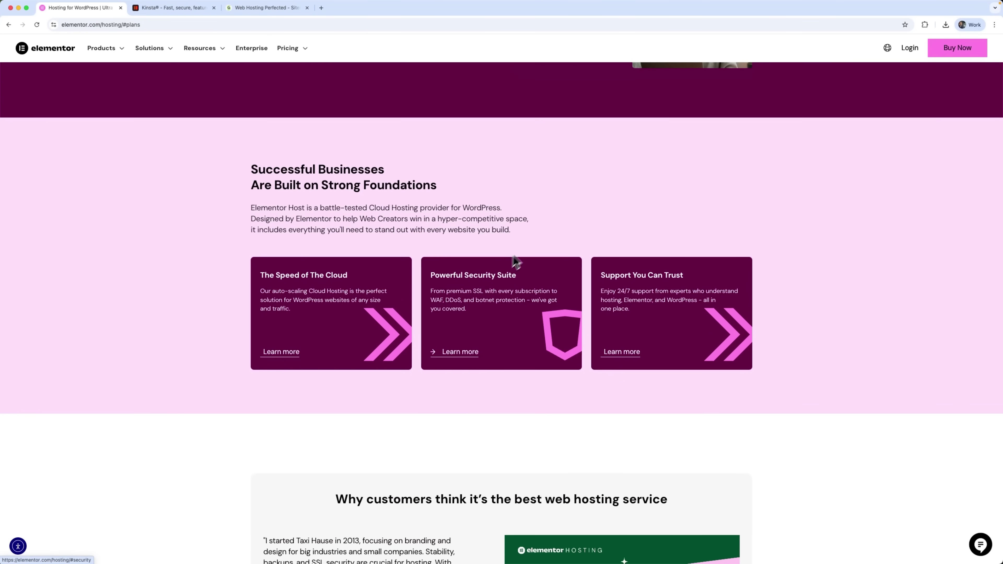
scroll(565, 227, down, 5)
scroll(564, 226, down, 15)
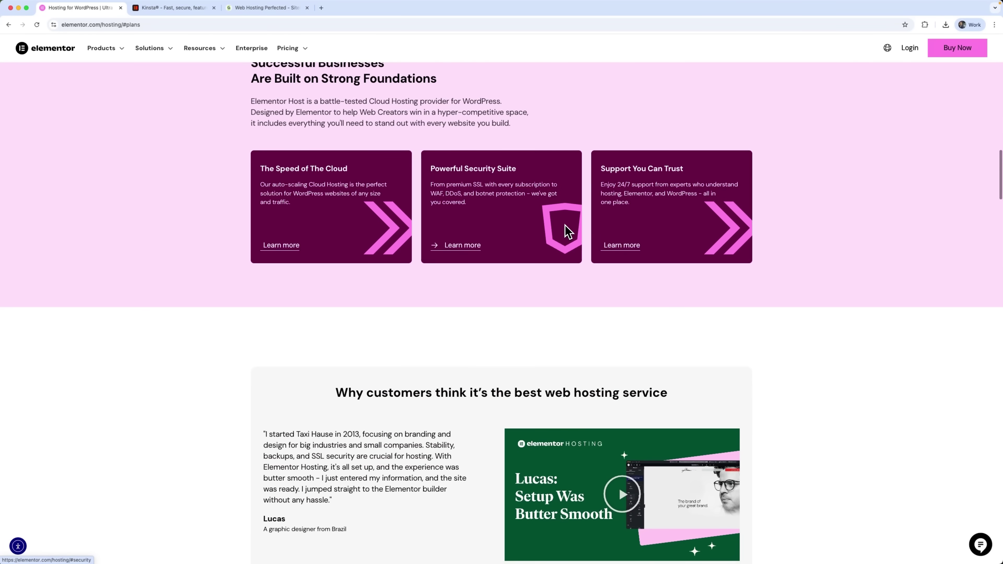
scroll(564, 227, down, 5)
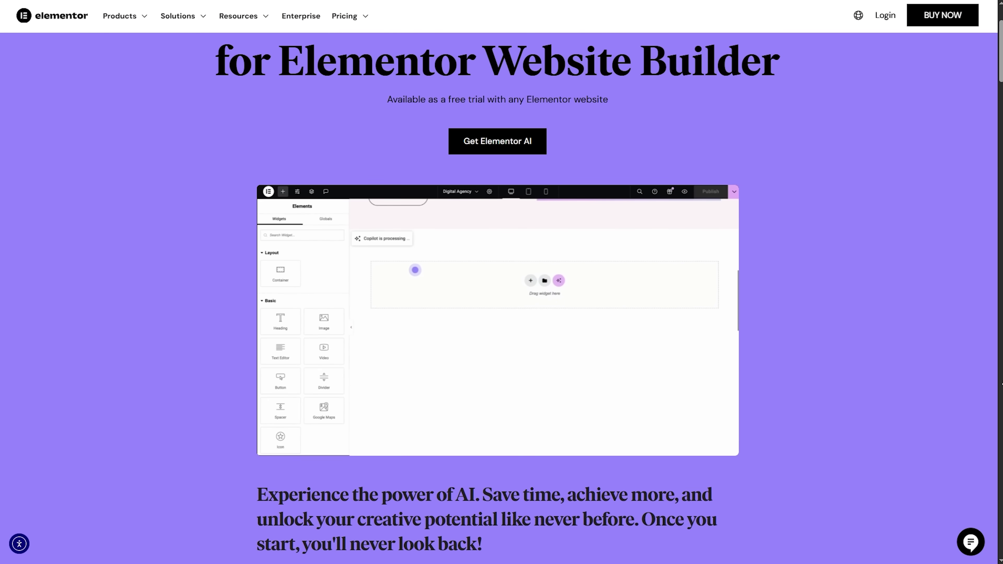
scroll(502, 296, down, 2)
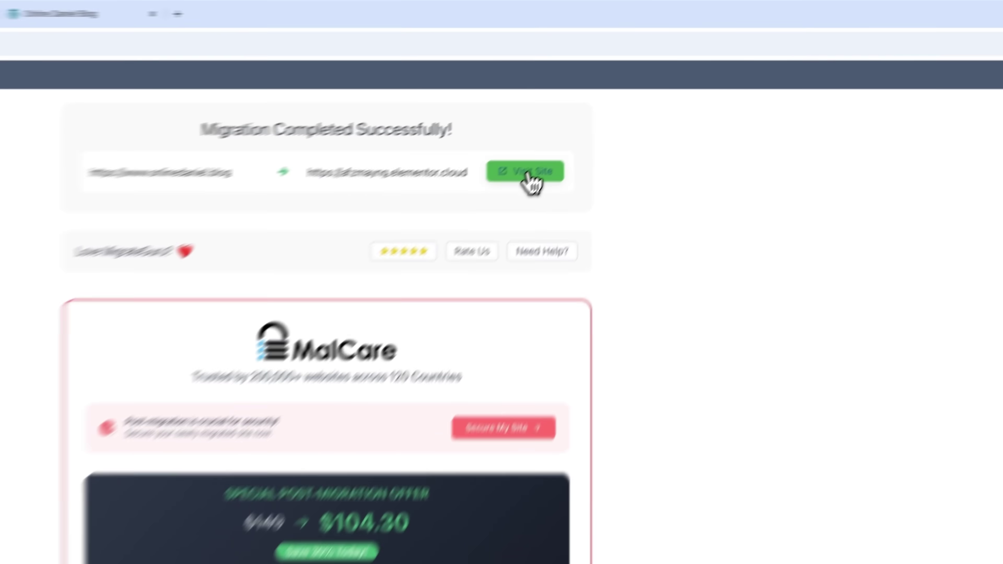
- Skim the Elementor AI page, view the migrated blog via Visit Site, then browse the eCommerce features
click(609, 96)
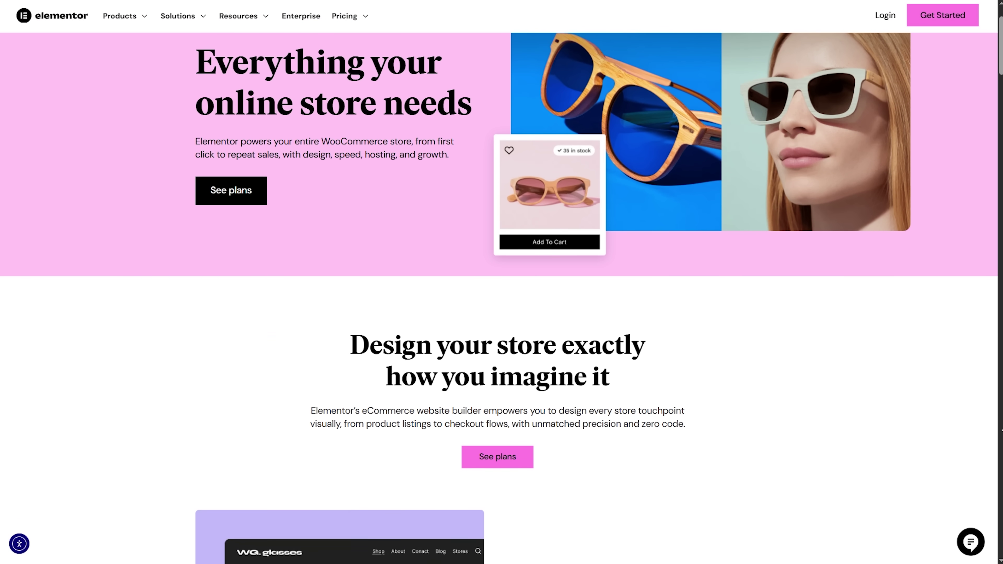
scroll(502, 282, down, 3)
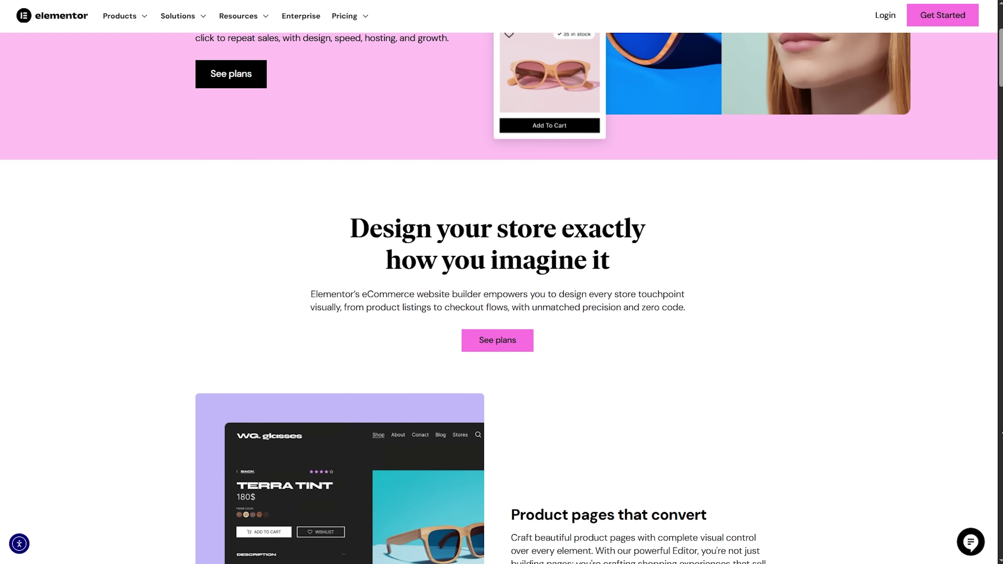
scroll(501, 282, down, 4)
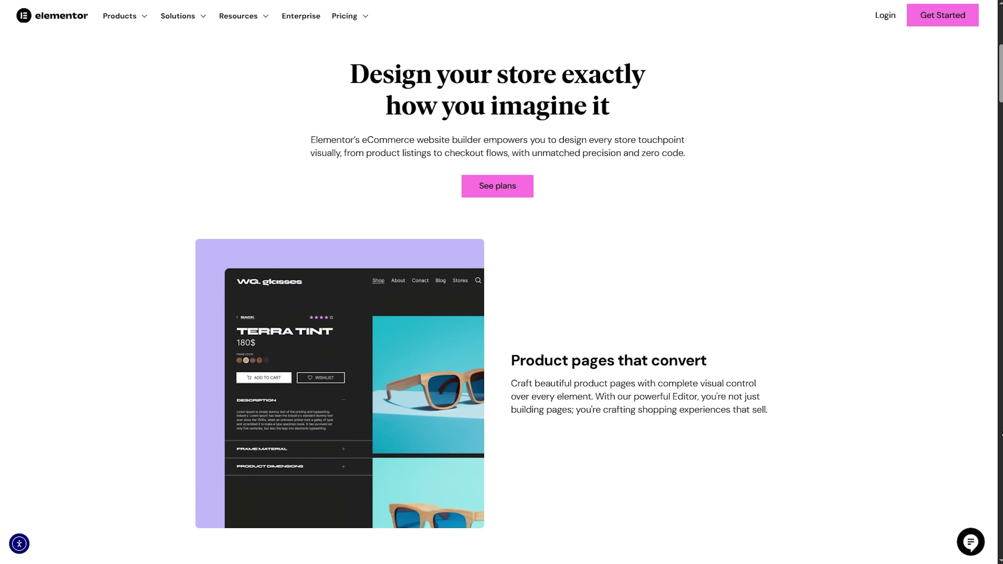